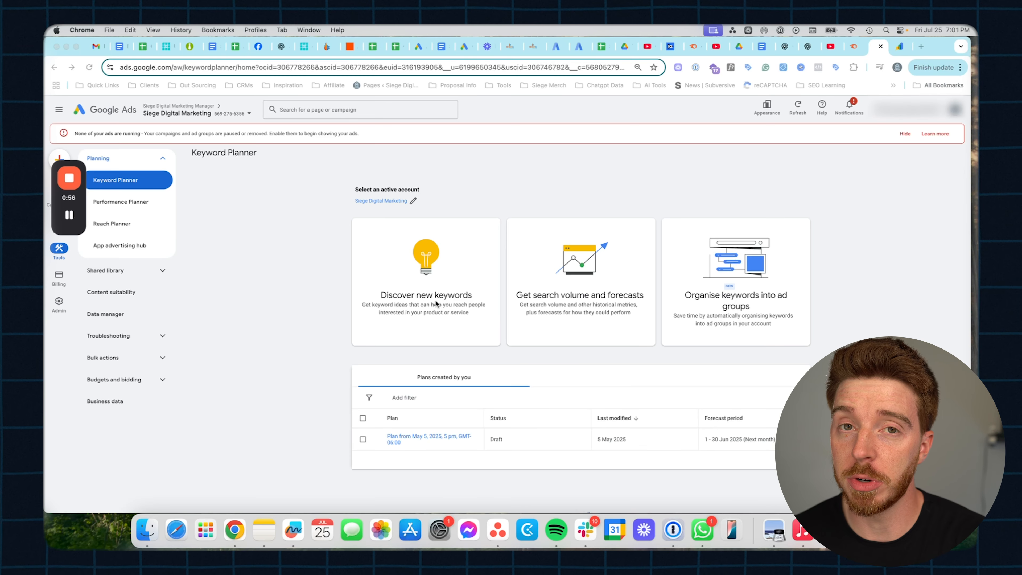
- Bring up the Discover new keywords form in Keyword Planner and open a new browser tab
{"action": "left_click", "coordinate": [416, 298]}
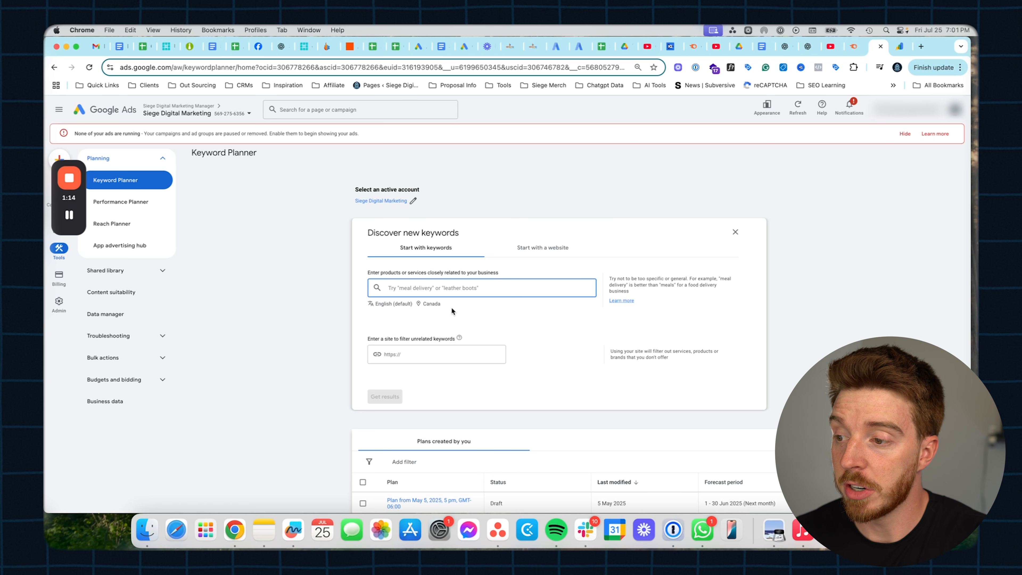
{"action": "left_click", "coordinate": [921, 48]}
- Search Google for 'plumber in toronto' and scroll through the results
{"action": "type", "text": "pl"}
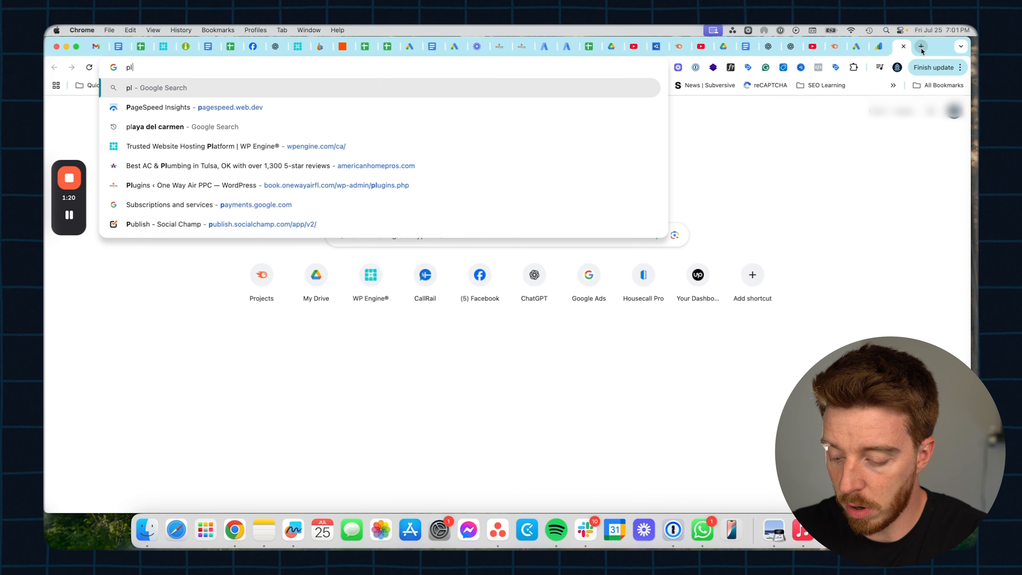
{"action": "type", "text": "umber in toronto"}
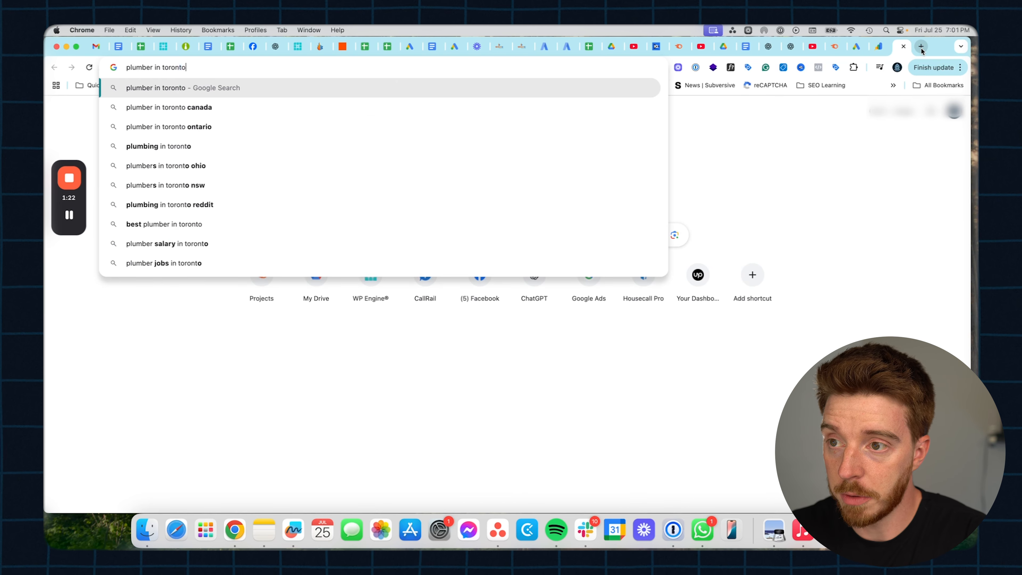
{"action": "key", "text": "Return"}
{"action": "scroll", "coordinate": [165, 413], "scroll_direction": "down", "scroll_amount": 1}
{"action": "scroll", "coordinate": [165, 413], "scroll_direction": "down", "scroll_amount": 10}
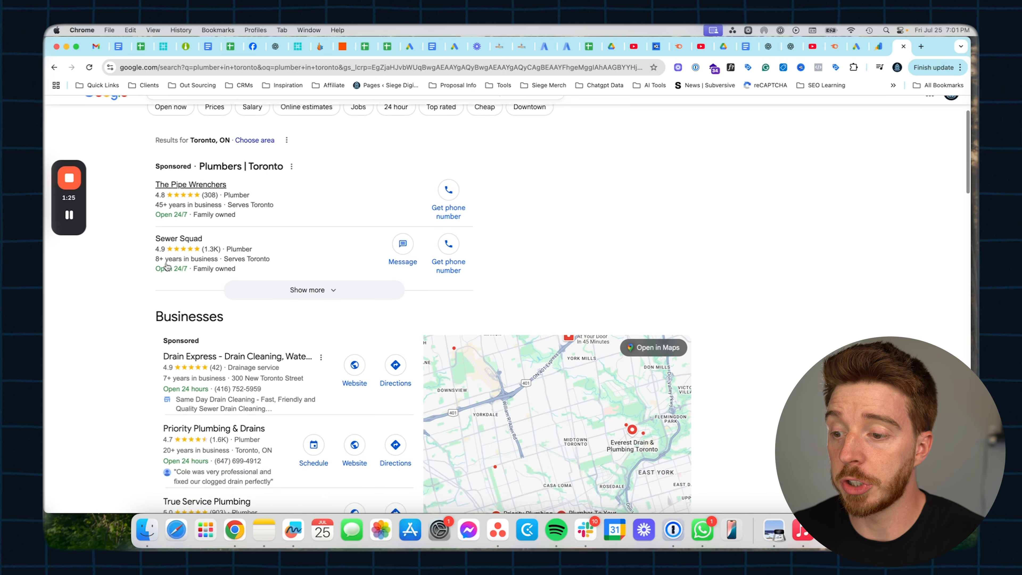
- Copy the Brothers Plumbing result's link address and return to the Keyword Planner tab
{"action": "right_click", "coordinate": [224, 355]}
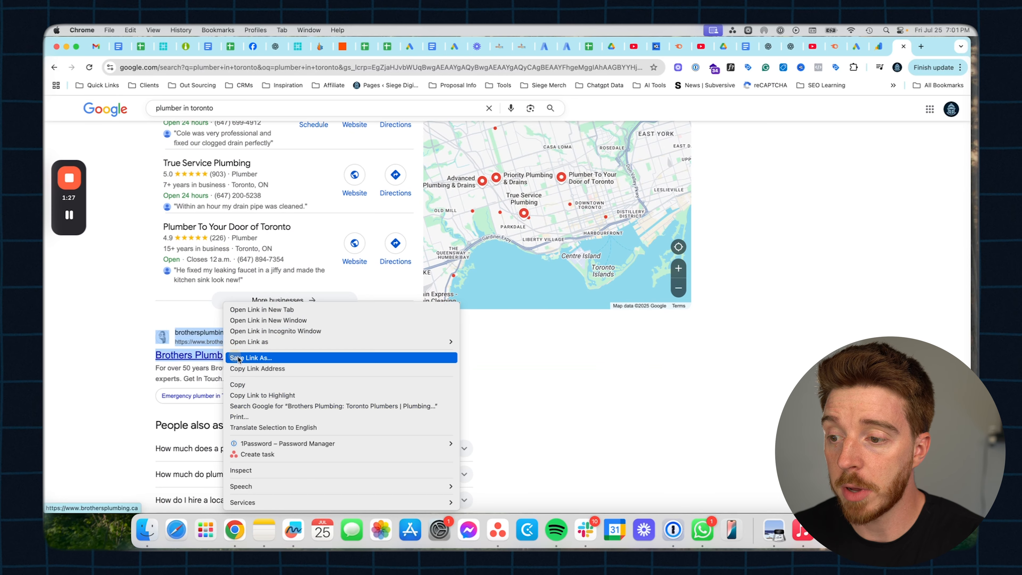
{"action": "left_click", "coordinate": [257, 367]}
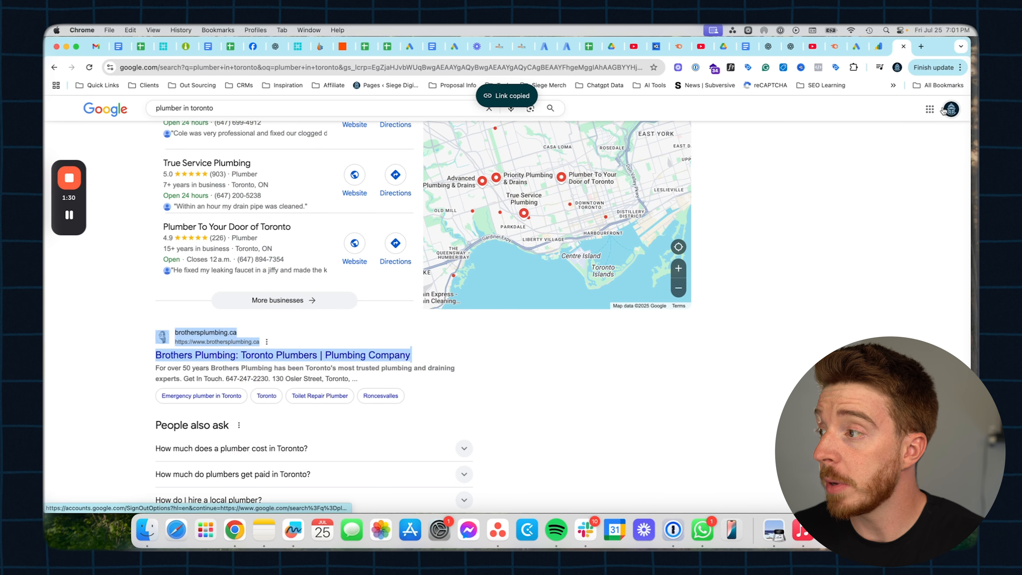
{"action": "left_click", "coordinate": [879, 46]}
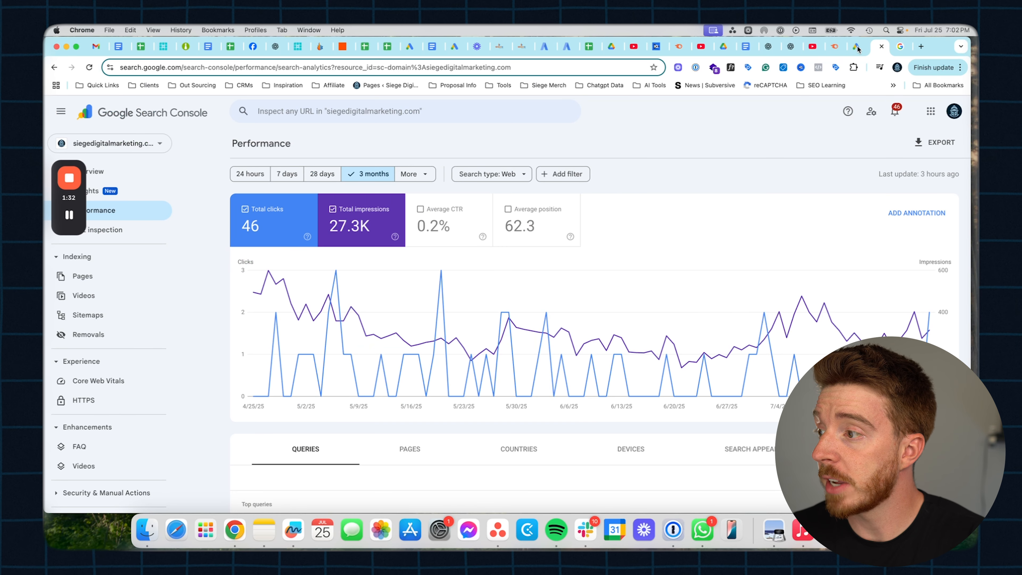
{"action": "left_click", "coordinate": [859, 48]}
- Use the Brothers Plumbing URL as site filter with seed 'plumbing company' and get results
{"action": "key", "text": "super+v"}
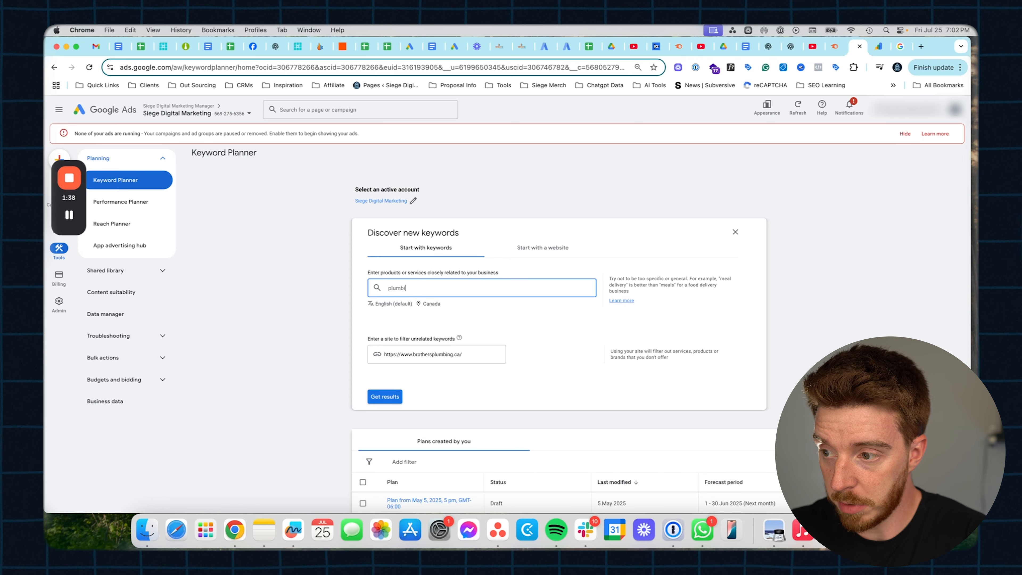
{"action": "key", "text": "Return"}
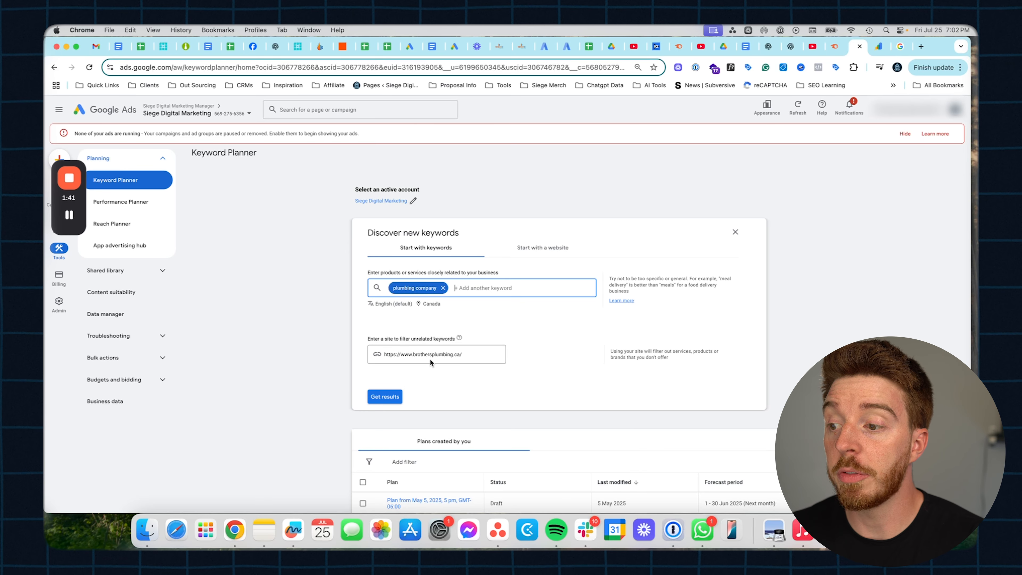
{"action": "left_click", "coordinate": [383, 396]}
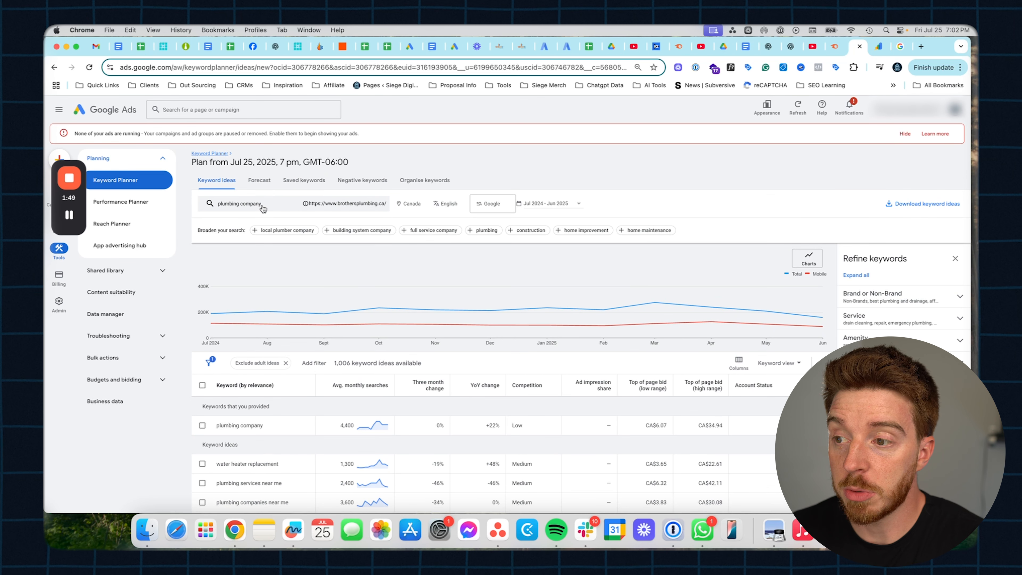
- Skim the 1,006 plumbing ideas and sort them by Avg. monthly searches, highest first
{"action": "scroll", "coordinate": [333, 386], "scroll_direction": "down", "scroll_amount": 1}
{"action": "scroll", "coordinate": [258, 454], "scroll_direction": "down", "scroll_amount": 3}
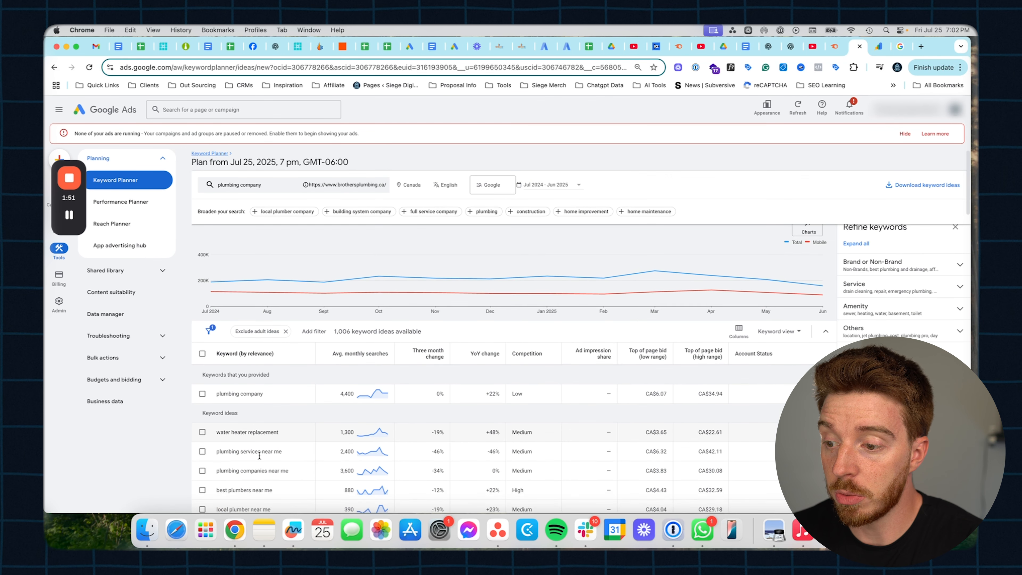
{"action": "scroll", "coordinate": [246, 425], "scroll_direction": "down", "scroll_amount": 2}
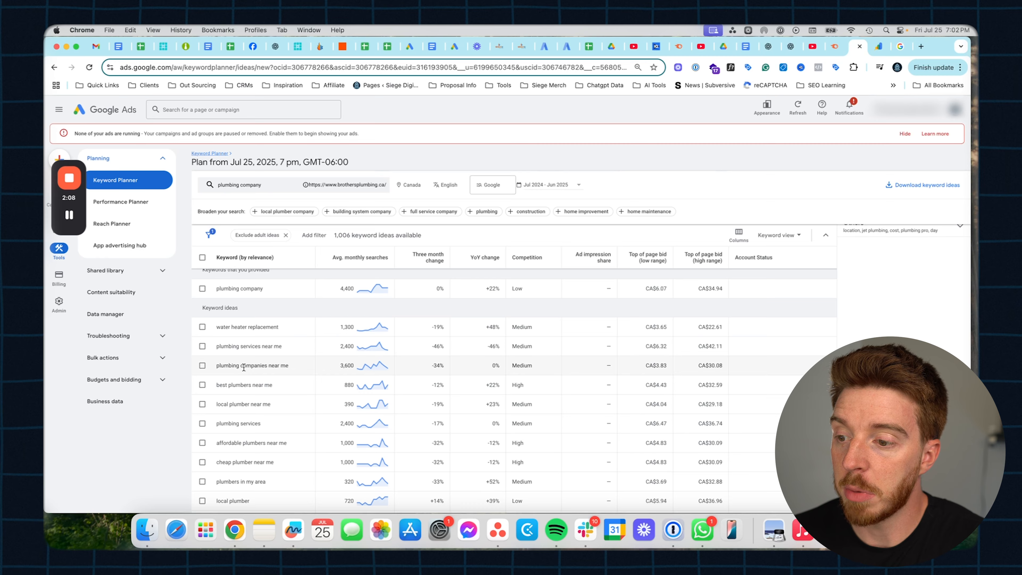
{"action": "left_click_drag", "start_coordinate": [267, 365], "coordinate": [289, 365]}
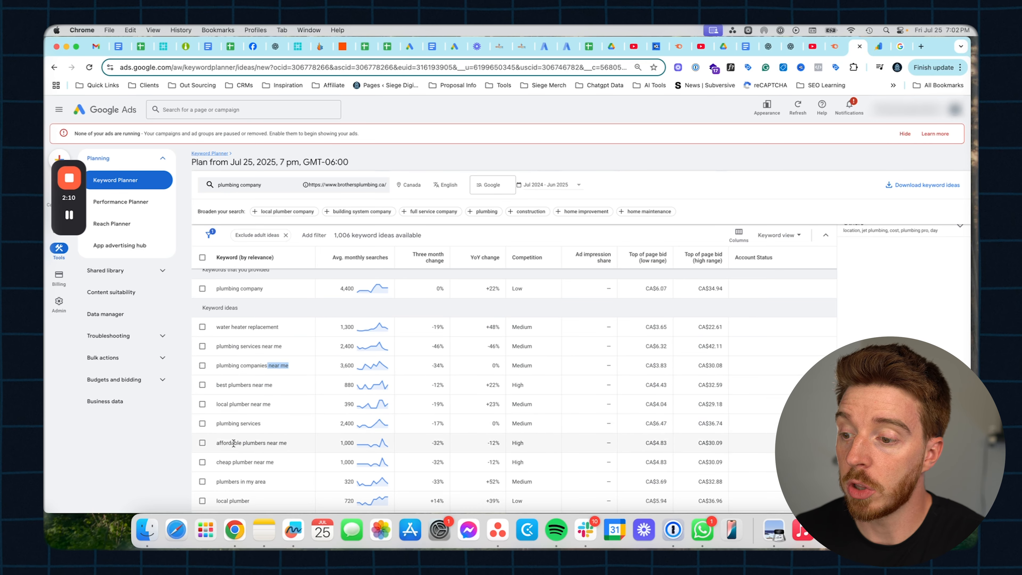
{"action": "scroll", "coordinate": [231, 418], "scroll_direction": "down", "scroll_amount": 1}
{"action": "left_click_drag", "start_coordinate": [240, 411], "coordinate": [260, 411]}
{"action": "scroll", "coordinate": [259, 415], "scroll_direction": "down", "scroll_amount": 1}
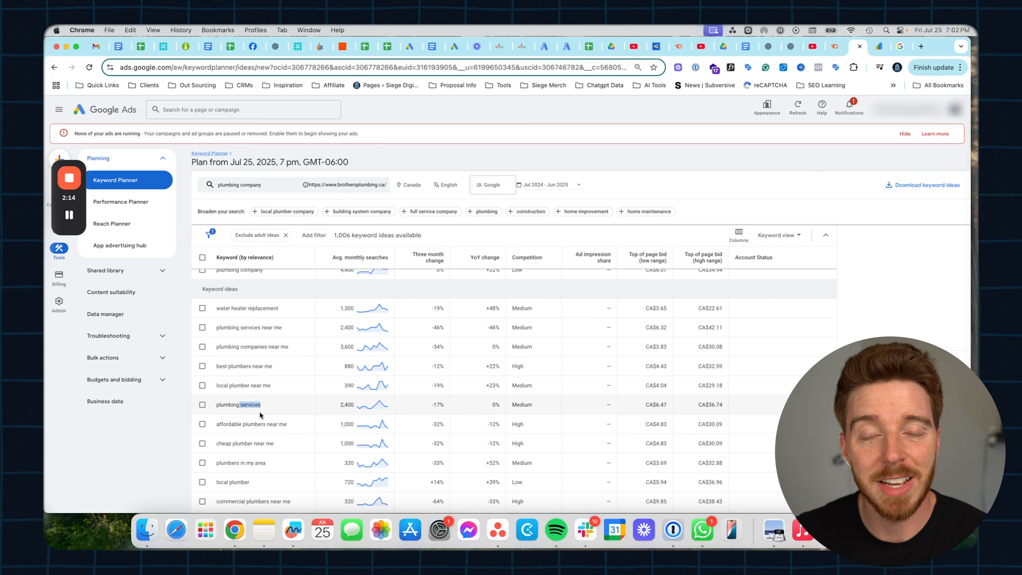
{"action": "scroll", "coordinate": [260, 411], "scroll_direction": "down", "scroll_amount": 5}
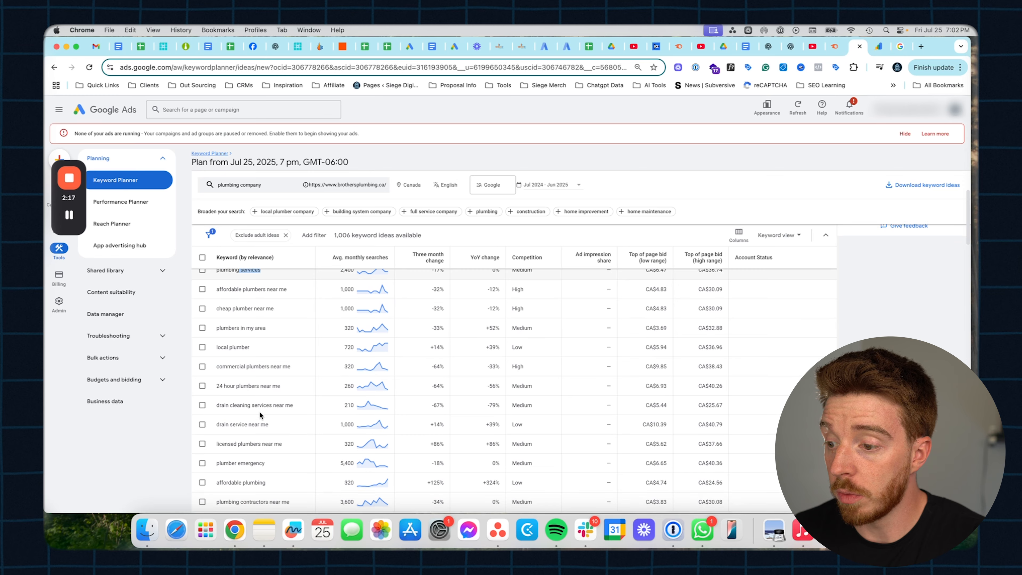
{"action": "scroll", "coordinate": [269, 367], "scroll_direction": "down", "scroll_amount": 2}
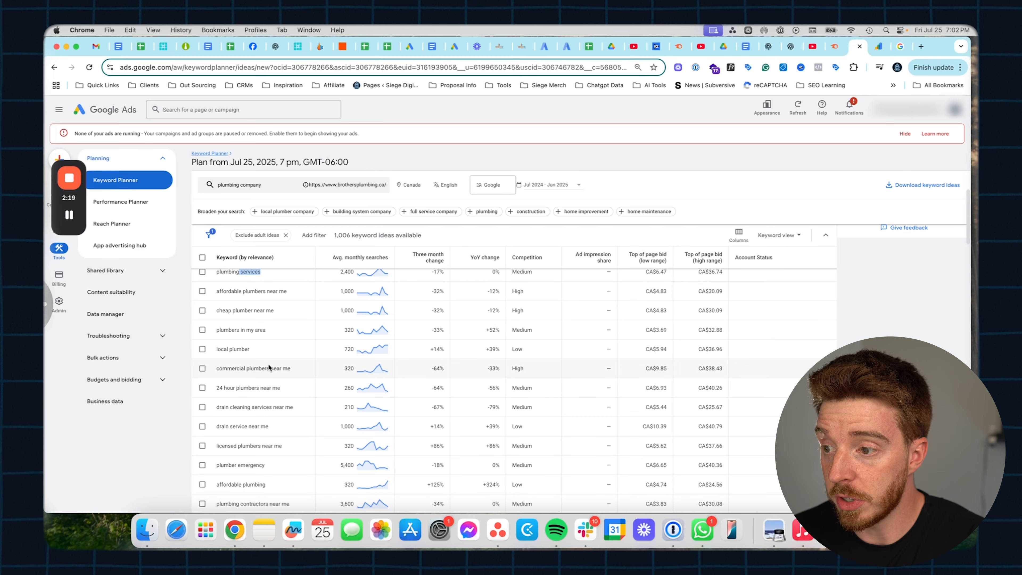
{"action": "left_click", "coordinate": [345, 258]}
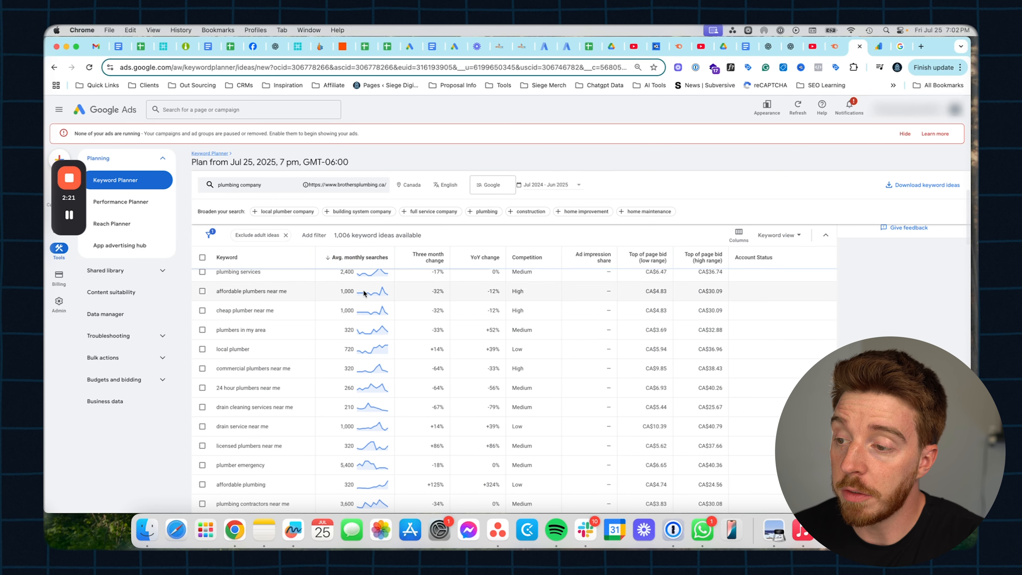
{"action": "scroll", "coordinate": [338, 339], "scroll_direction": "up", "scroll_amount": 5}
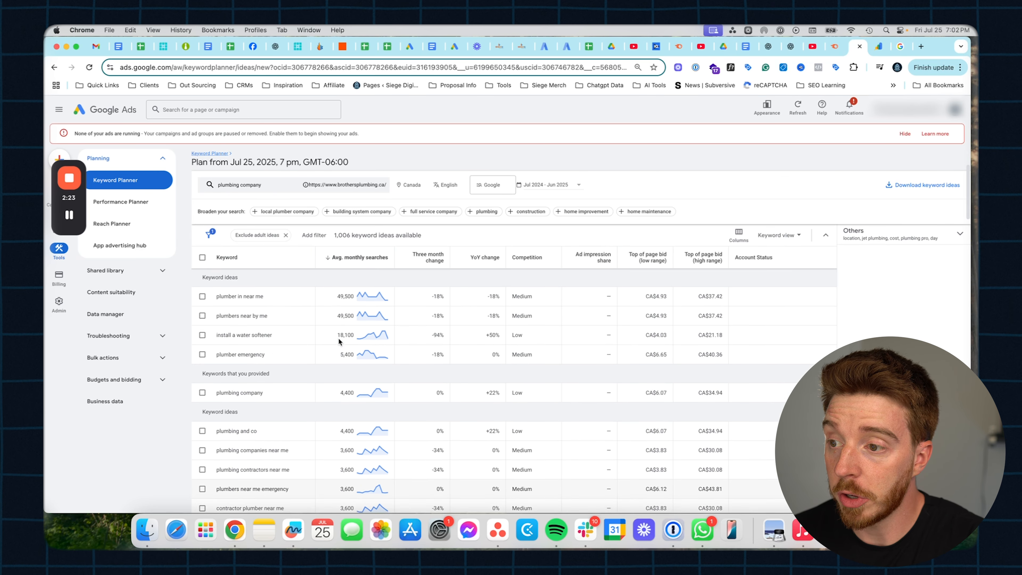
- Replace the Canada location with Toronto, Ontario, Canada and save
{"action": "left_click", "coordinate": [411, 185]}
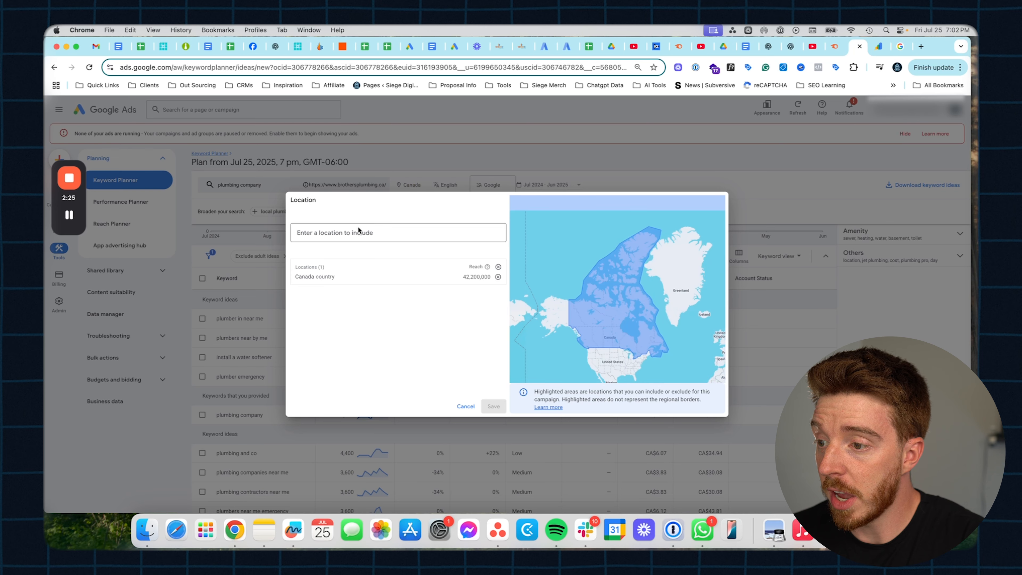
{"action": "left_click", "coordinate": [354, 229]}
{"action": "type", "text": "toro"}
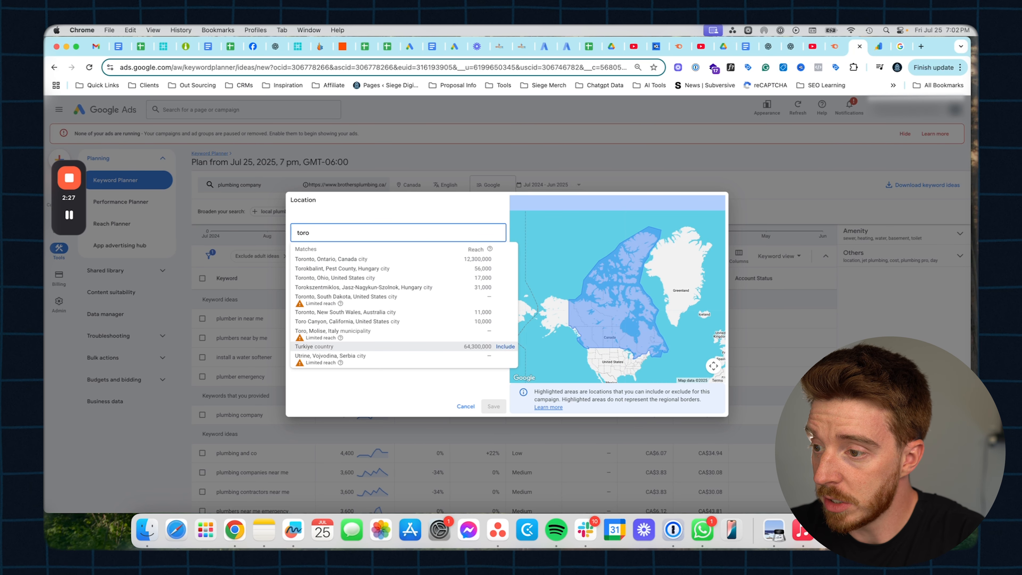
{"action": "left_click", "coordinate": [505, 259]}
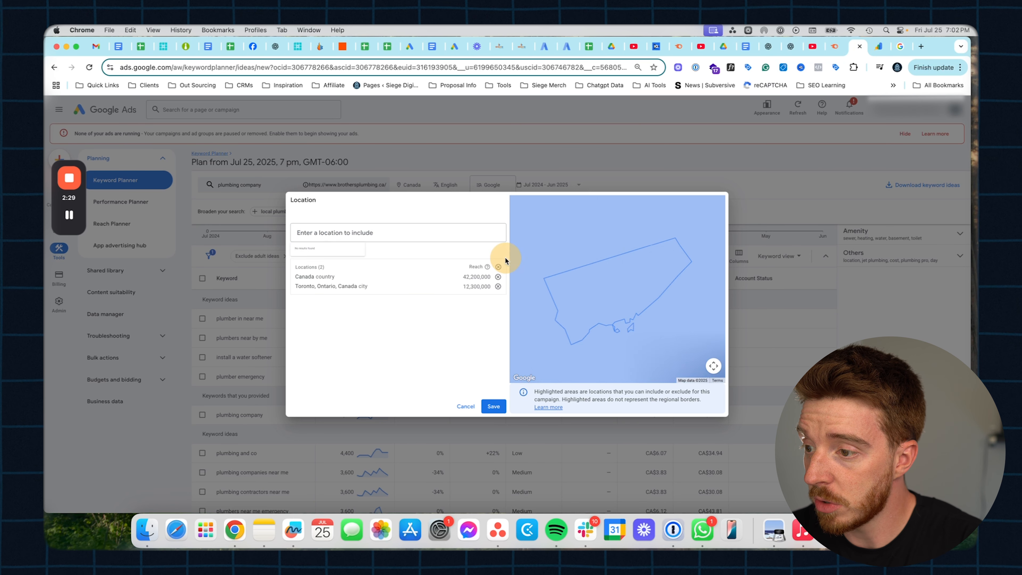
{"action": "left_click", "coordinate": [498, 277]}
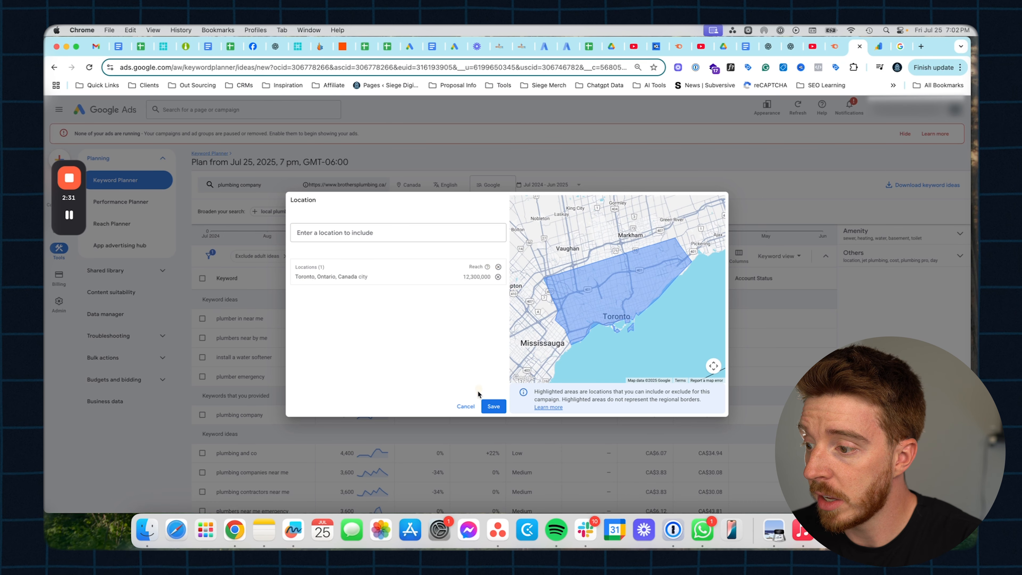
{"action": "left_click", "coordinate": [494, 406]}
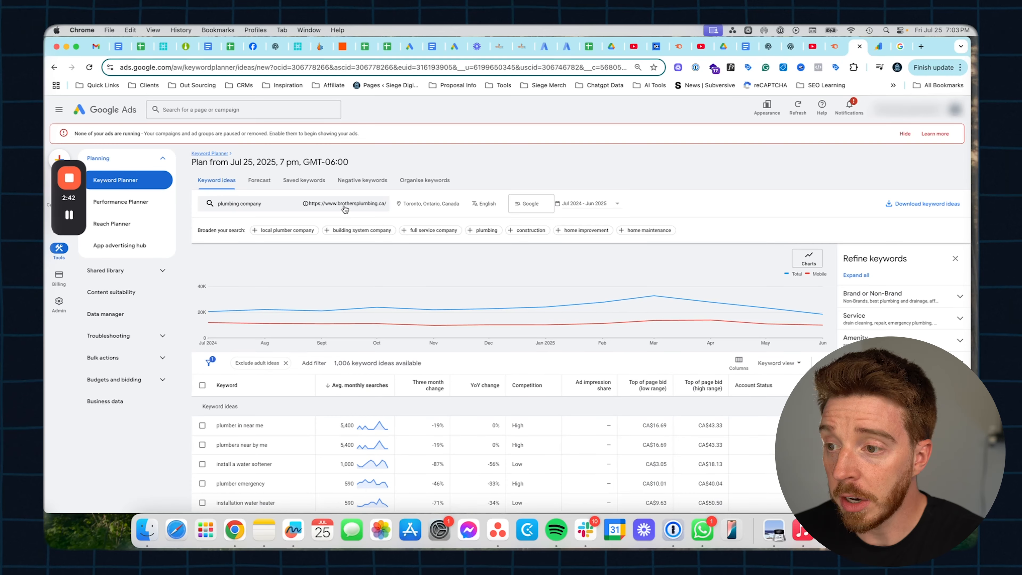
- Reopen the keyword search and delete the brothersplumbing.ca website filter
{"action": "left_click", "coordinate": [343, 202]}
{"action": "triple_click", "coordinate": [288, 301]}
{"action": "key", "text": "BackSpace"}
{"action": "left_click", "coordinate": [316, 241]}
- Add 'plumbing repair toronto' as a second seed keyword and get results
{"action": "type", "text": "plumbing "}
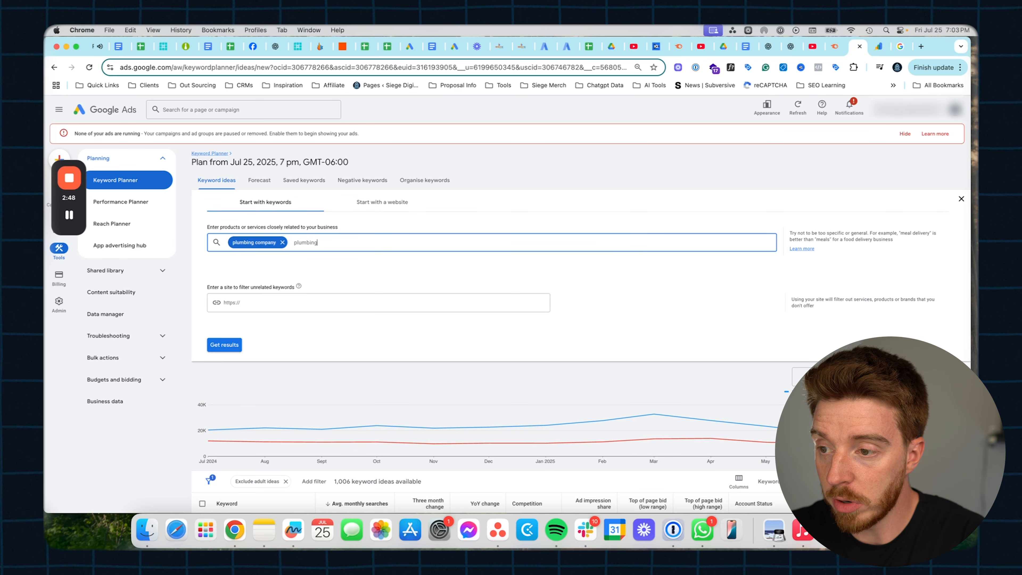
{"action": "type", "text": "repair"}
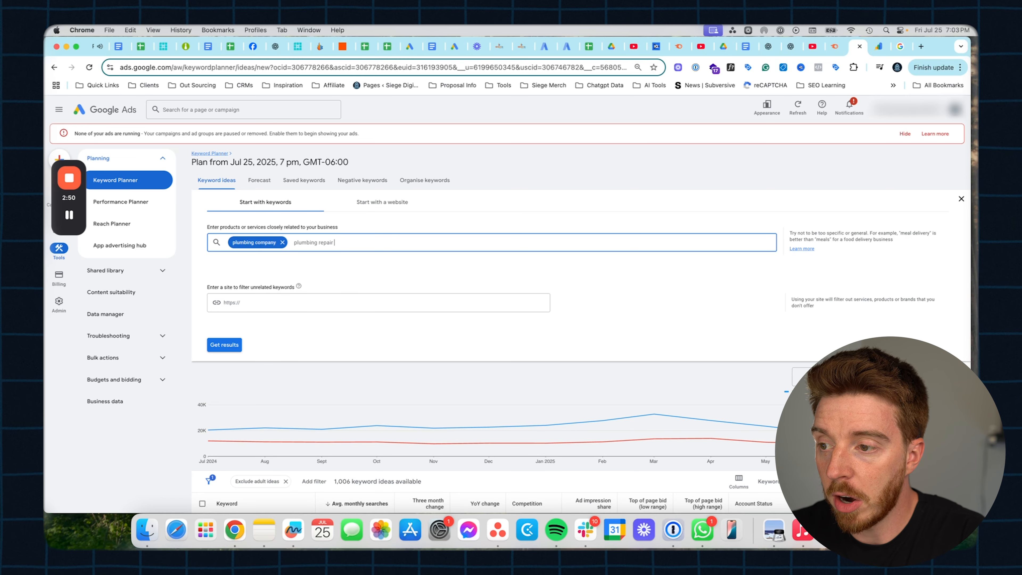
{"action": "type", "text": " toronto"}
{"action": "key", "text": "Return"}
{"action": "left_click", "coordinate": [228, 346]}
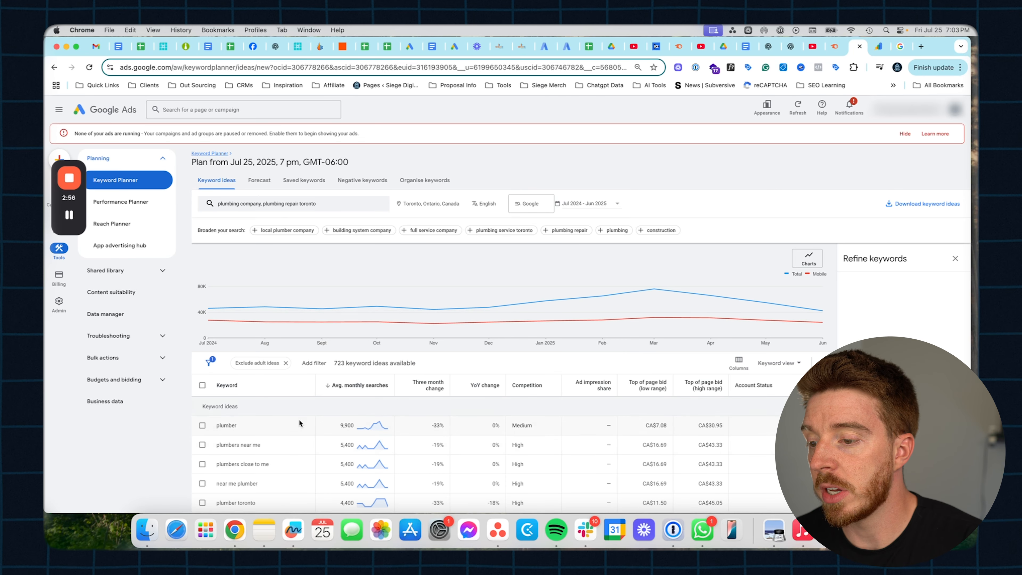
- Scroll through the 723 Toronto keyword ideas, then return to the 'plumber in toronto' Google results
{"action": "scroll", "coordinate": [291, 433], "scroll_direction": "down", "scroll_amount": 3}
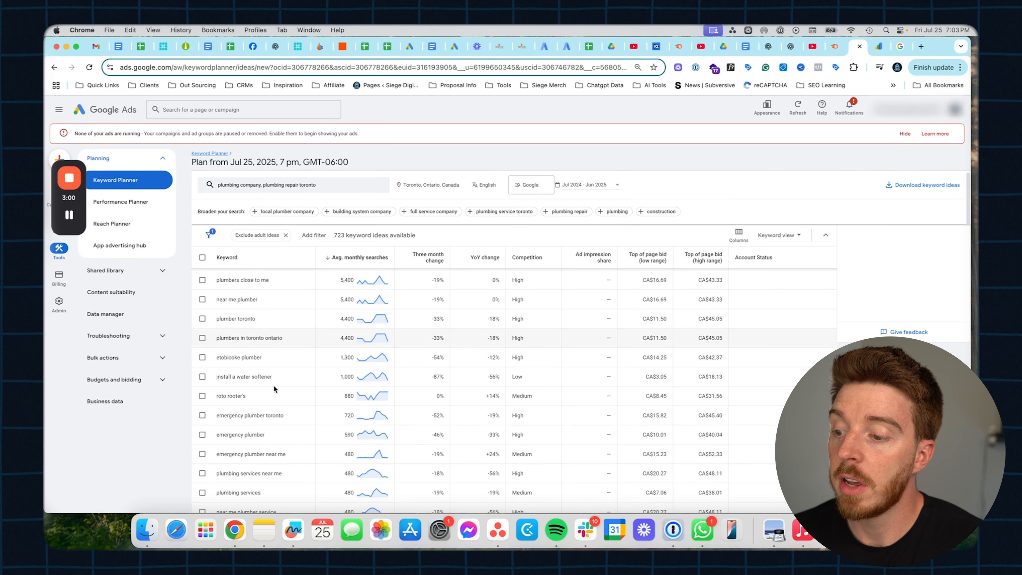
{"action": "scroll", "coordinate": [273, 385], "scroll_direction": "down", "scroll_amount": 4}
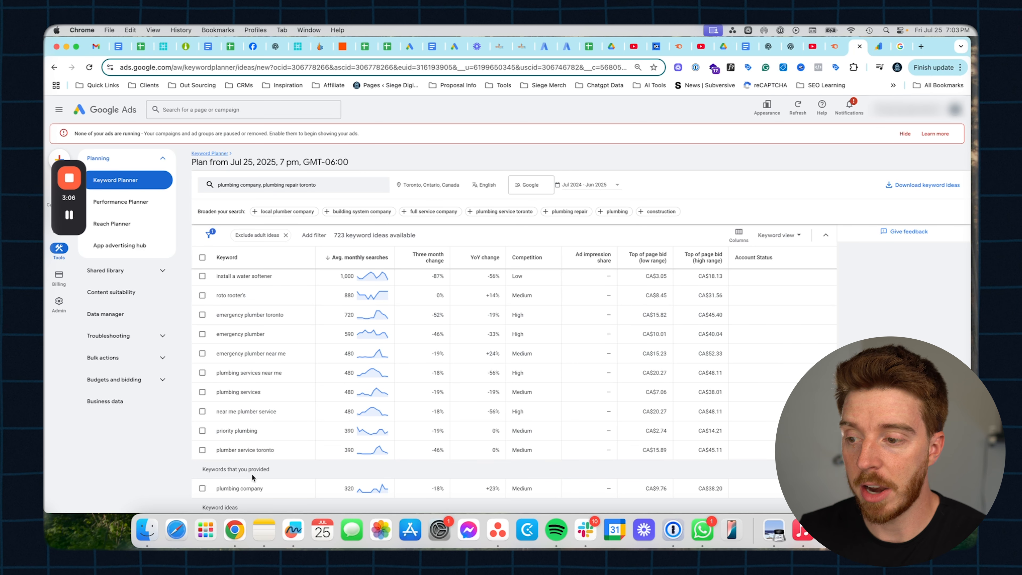
{"action": "scroll", "coordinate": [251, 473], "scroll_direction": "down", "scroll_amount": 1}
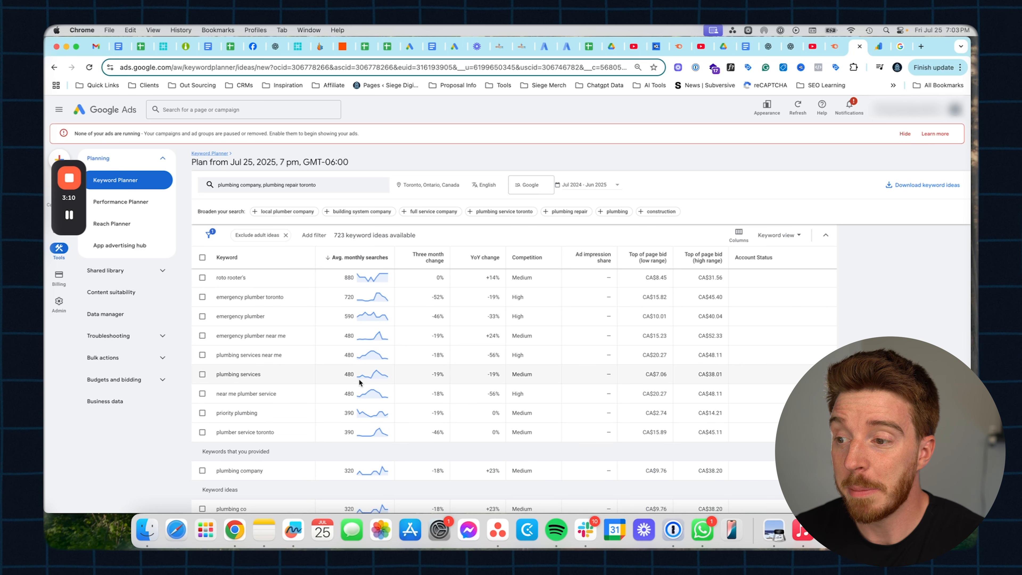
{"action": "mouse_move", "coordinate": [361, 278]}
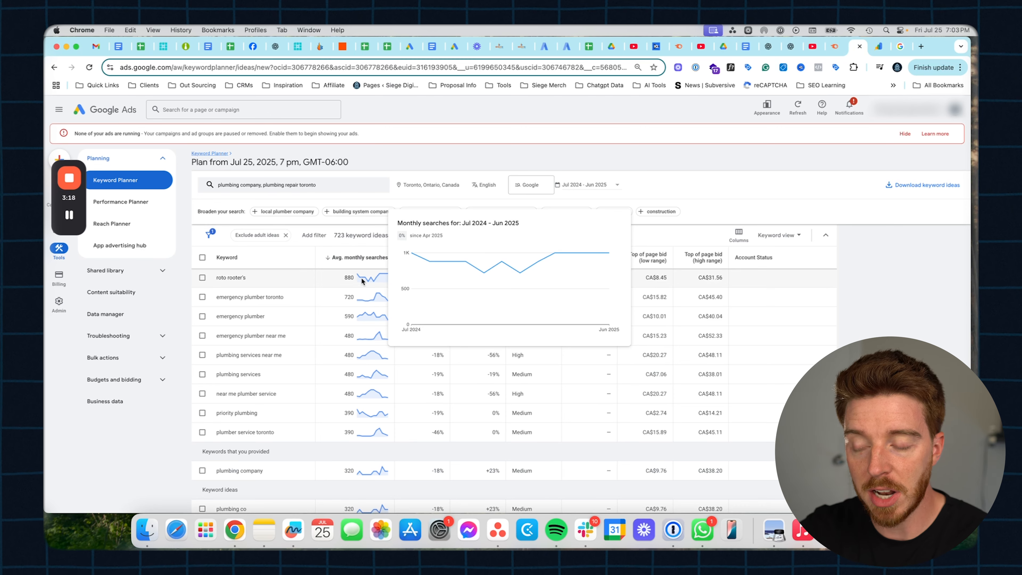
{"action": "scroll", "coordinate": [341, 413], "scroll_direction": "down", "scroll_amount": 5}
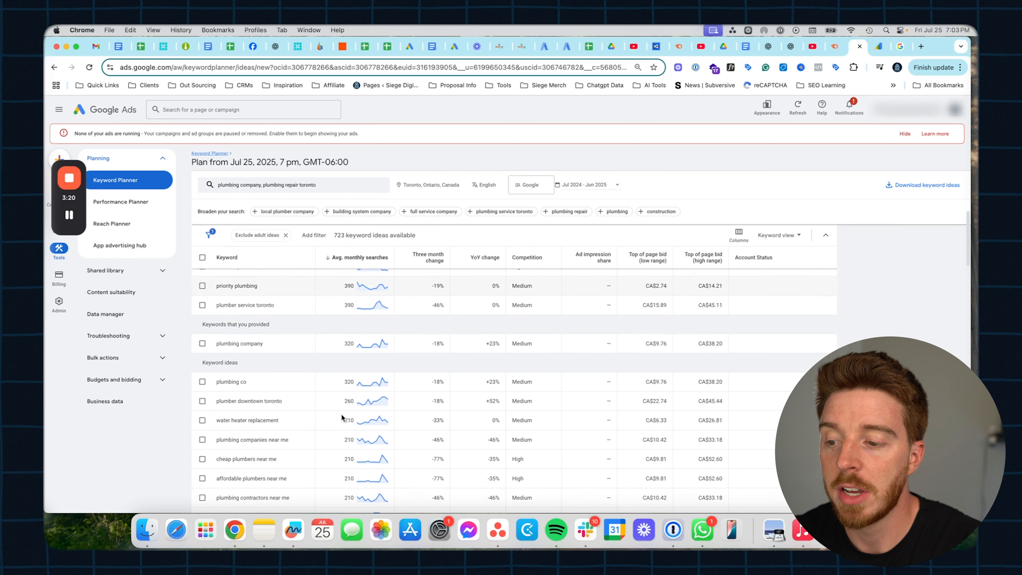
{"action": "scroll", "coordinate": [341, 413], "scroll_direction": "up", "scroll_amount": 10}
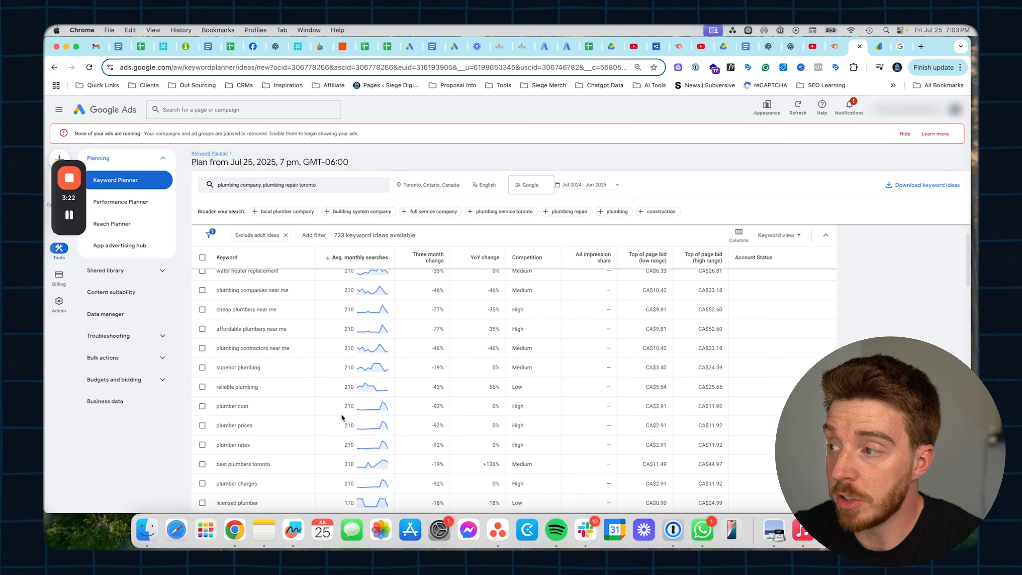
{"action": "left_click", "coordinate": [900, 46]}
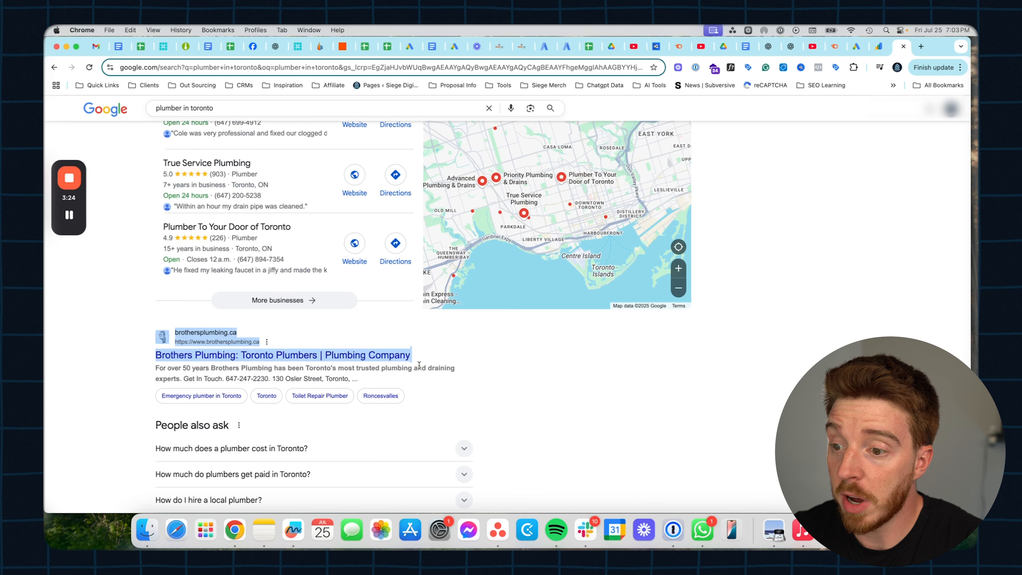
- Replace the Google query with 'drain cleaning toronto' and run the search
{"action": "scroll", "coordinate": [193, 121], "scroll_direction": "down", "scroll_amount": 3}
{"action": "left_click_drag", "start_coordinate": [183, 107], "coordinate": [298, 109]}
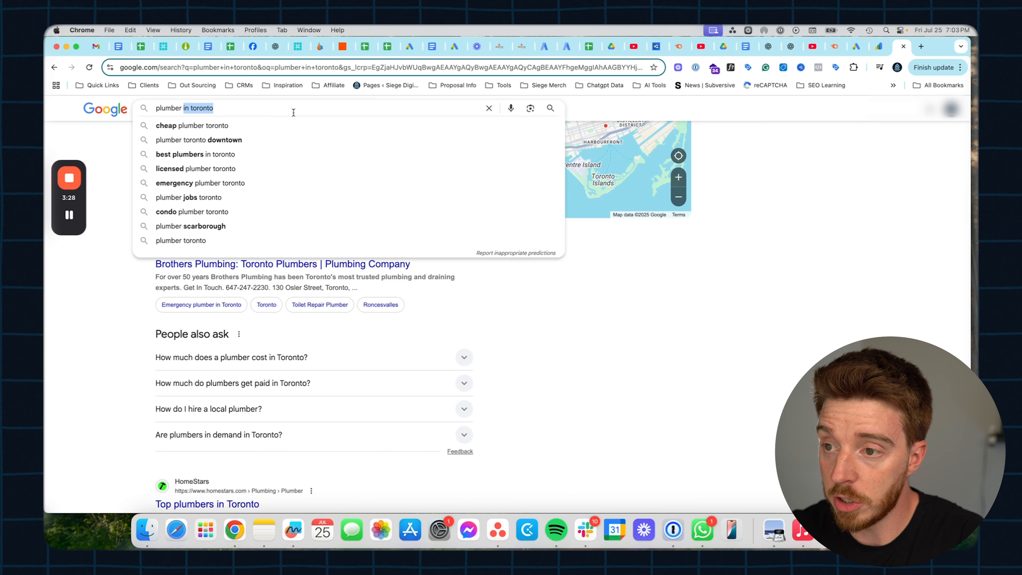
{"action": "key", "text": "super+a"}
{"action": "key", "text": "BackSpace"}
{"action": "type", "text": "drain"}
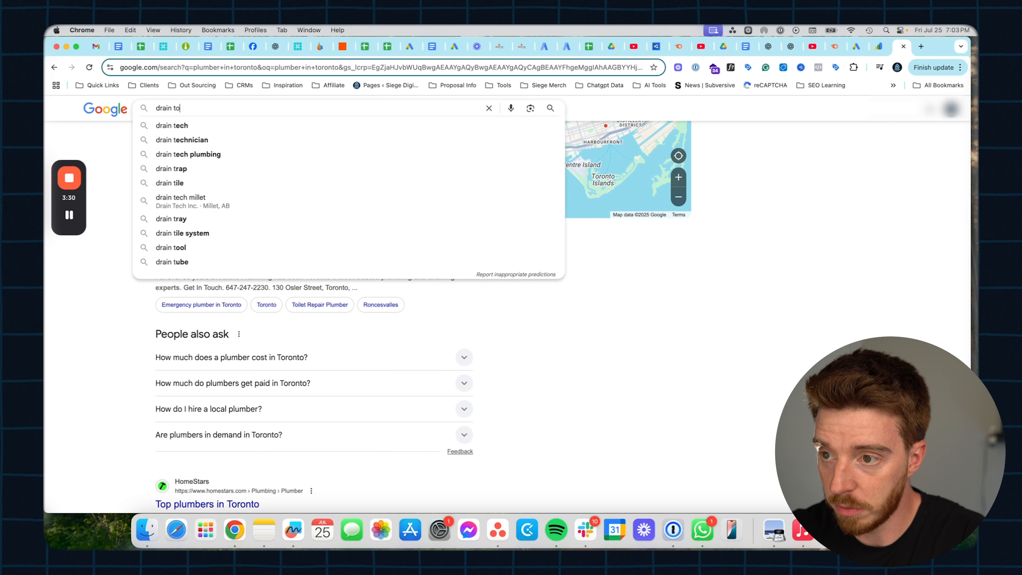
{"action": "type", "text": " cleaning toronto"}
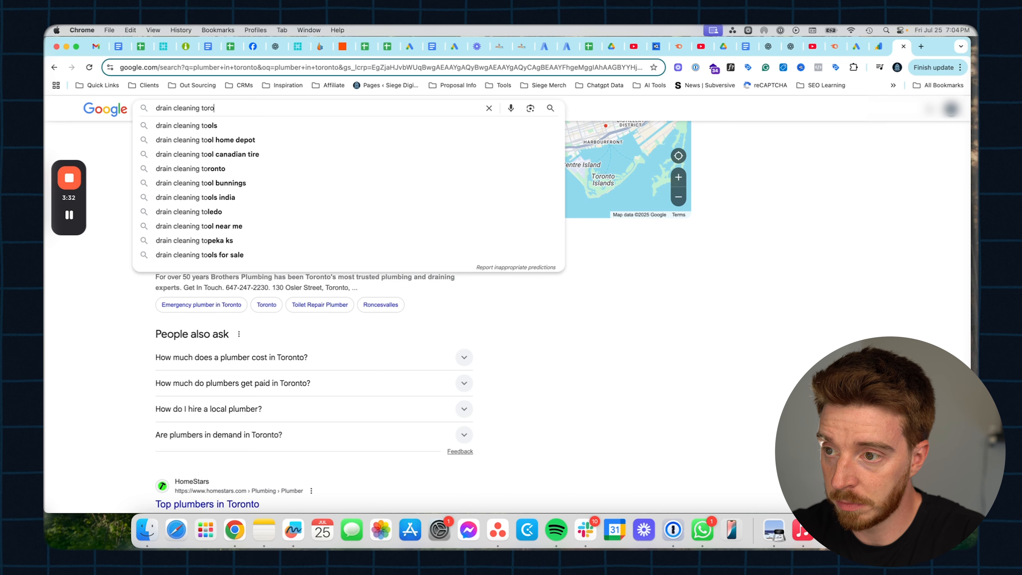
{"action": "key", "text": "Return"}
- Copy the Mr. Rooter result's link and reopen the Keyword Planner search editor
{"action": "scroll", "coordinate": [148, 347], "scroll_direction": "down", "scroll_amount": 15}
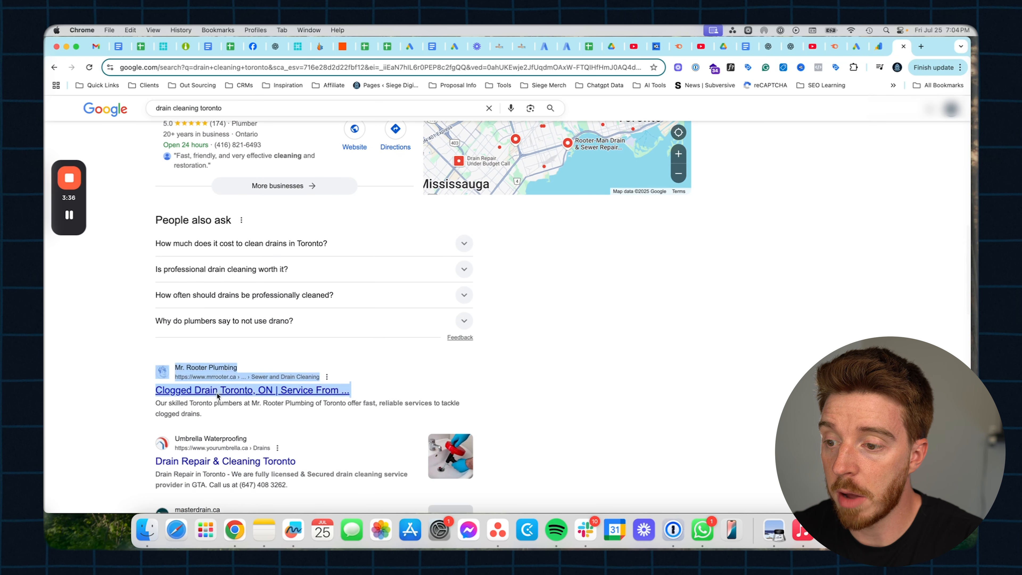
{"action": "right_click", "coordinate": [217, 396]}
{"action": "left_click", "coordinate": [249, 367]}
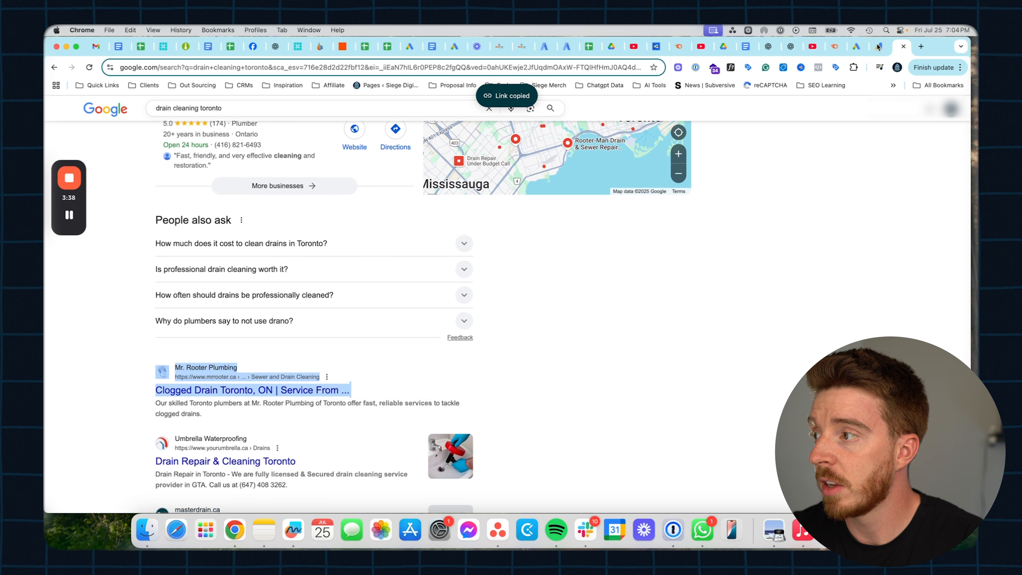
{"action": "left_click", "coordinate": [856, 46]}
{"action": "left_click", "coordinate": [262, 195]}
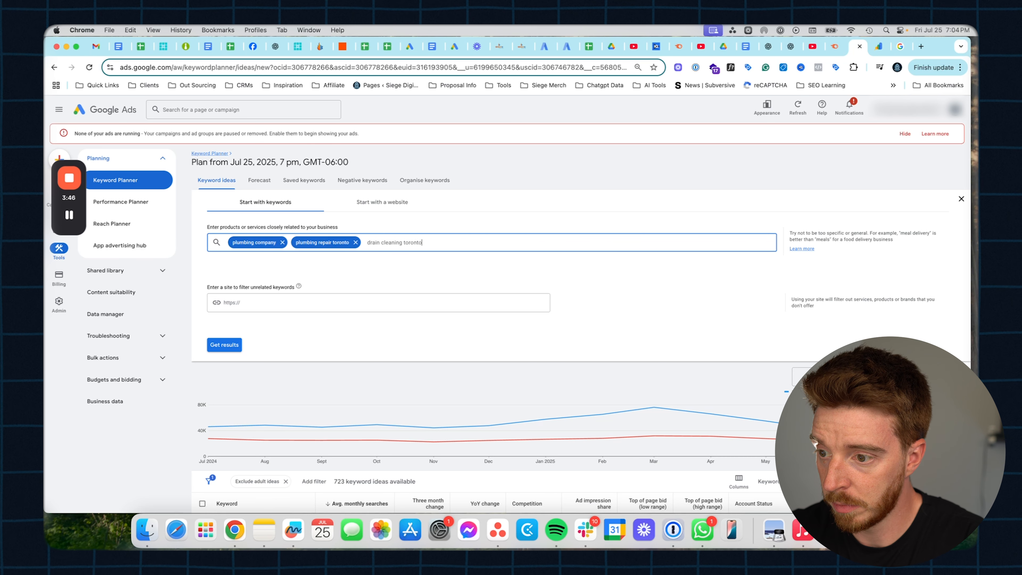
- Filter by the Mr. Rooter drains page, keep only 'drain cleaning toronto', and get results
{"action": "left_click", "coordinate": [299, 302]}
{"action": "key", "text": "super+v"}
{"action": "left_click", "coordinate": [282, 242]}
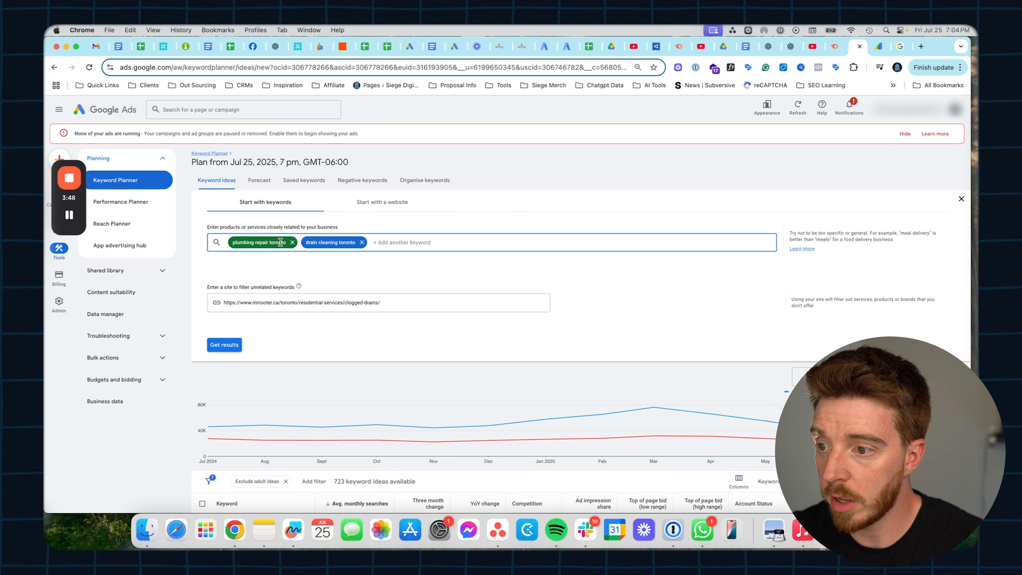
{"action": "left_click", "coordinate": [293, 242]}
{"action": "left_click", "coordinate": [224, 344]}
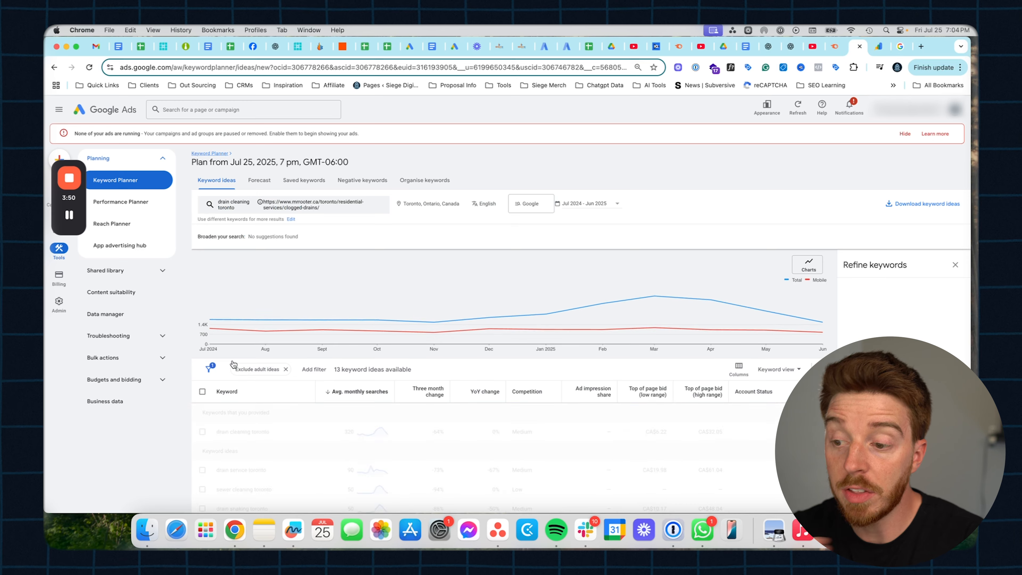
- Review the 13 drain cleaning ideas, selecting and then deselecting all of them
{"action": "scroll", "coordinate": [270, 433], "scroll_direction": "down", "scroll_amount": 3}
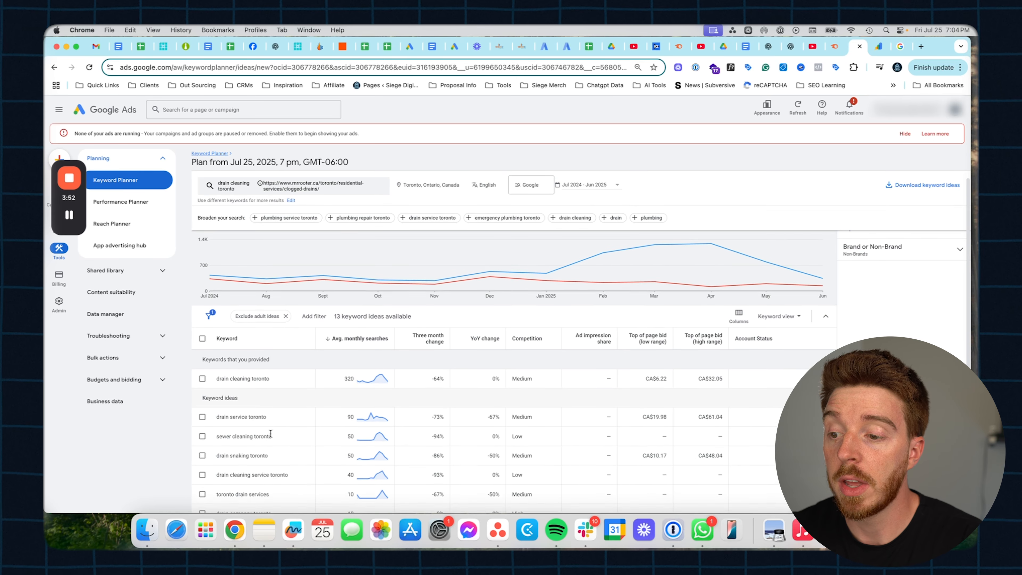
{"action": "scroll", "coordinate": [261, 424], "scroll_direction": "down", "scroll_amount": 3}
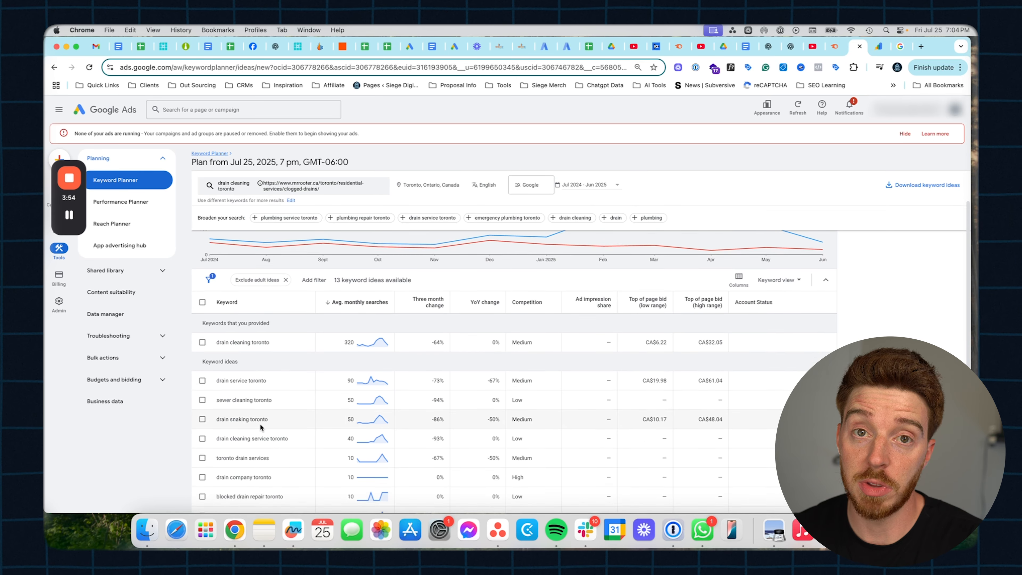
{"action": "scroll", "coordinate": [260, 423], "scroll_direction": "up", "scroll_amount": 2}
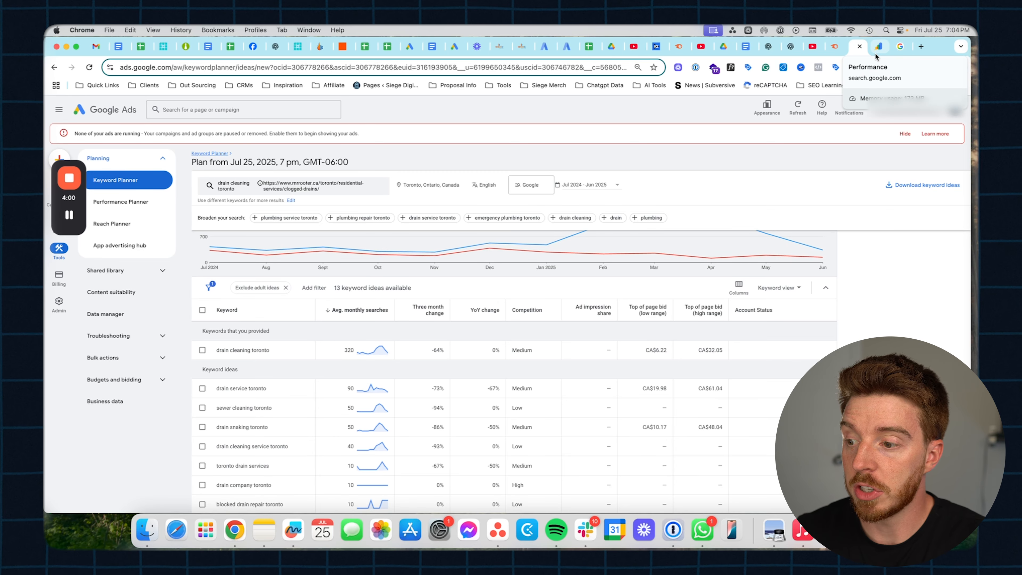
{"action": "mouse_move", "coordinate": [546, 253]}
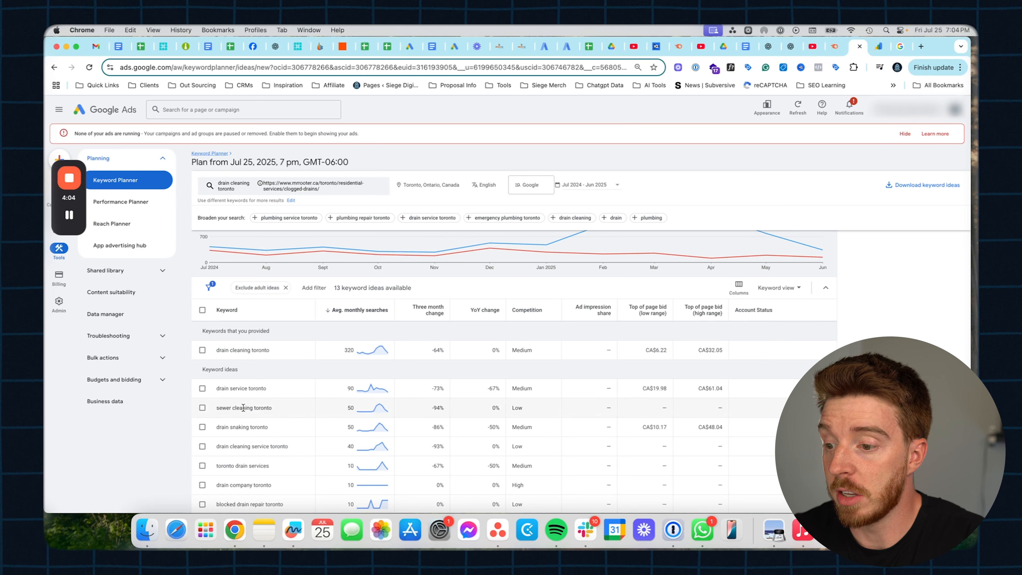
{"action": "scroll", "coordinate": [243, 407], "scroll_direction": "down", "scroll_amount": 1}
{"action": "left_click", "coordinate": [202, 301]}
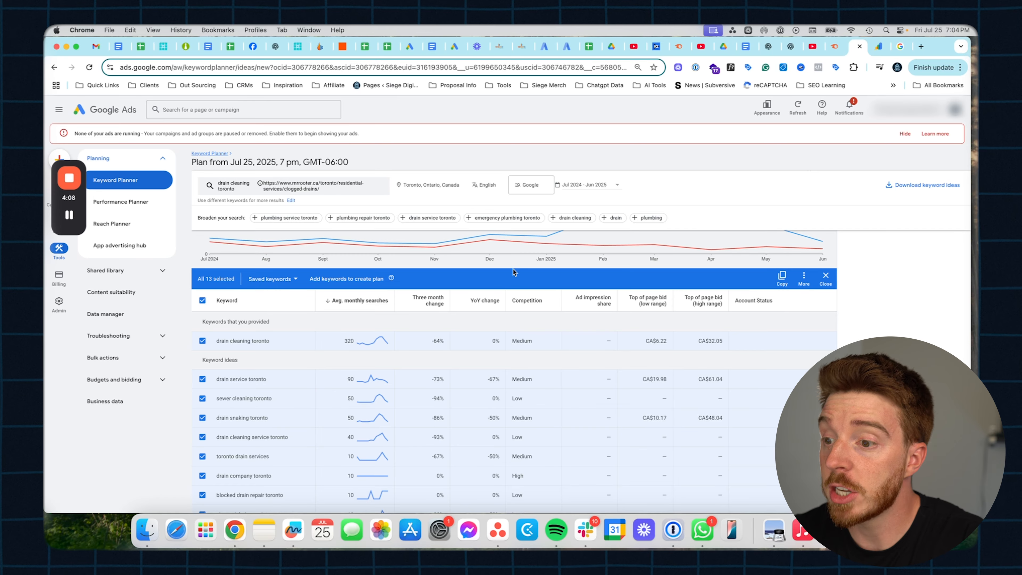
{"action": "left_click", "coordinate": [202, 300]}
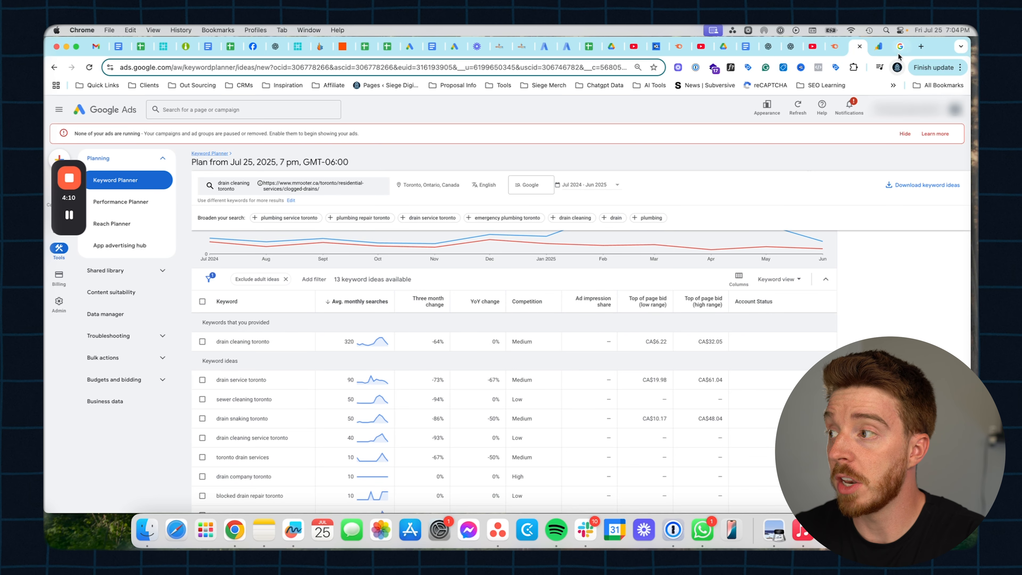
{"action": "left_click", "coordinate": [921, 47]}
- Search for ChatGPT and go to the official chatgpt.com site
{"action": "type", "text": "chatgot"}
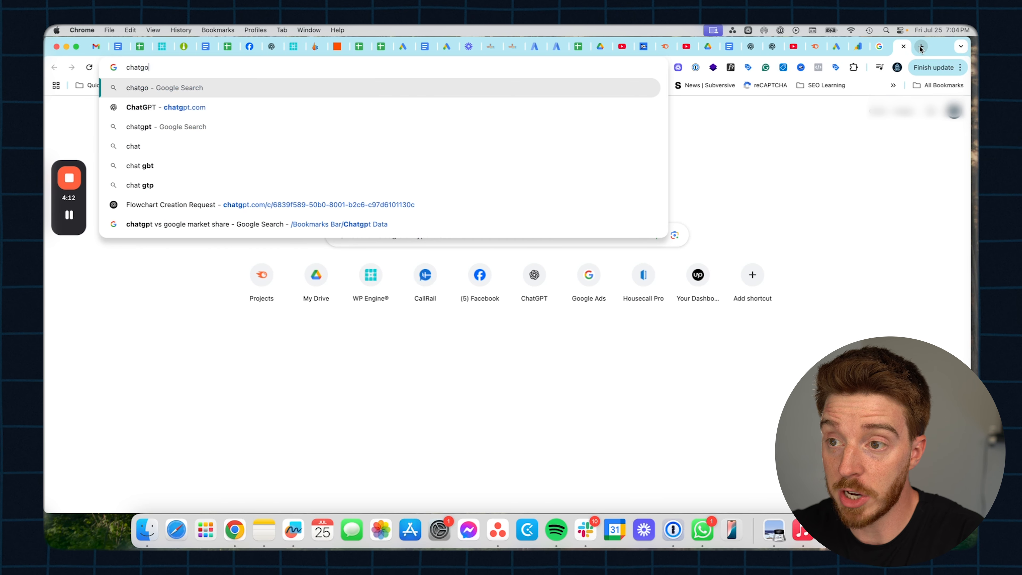
{"action": "key", "text": "Return"}
{"action": "left_click", "coordinate": [226, 258]}
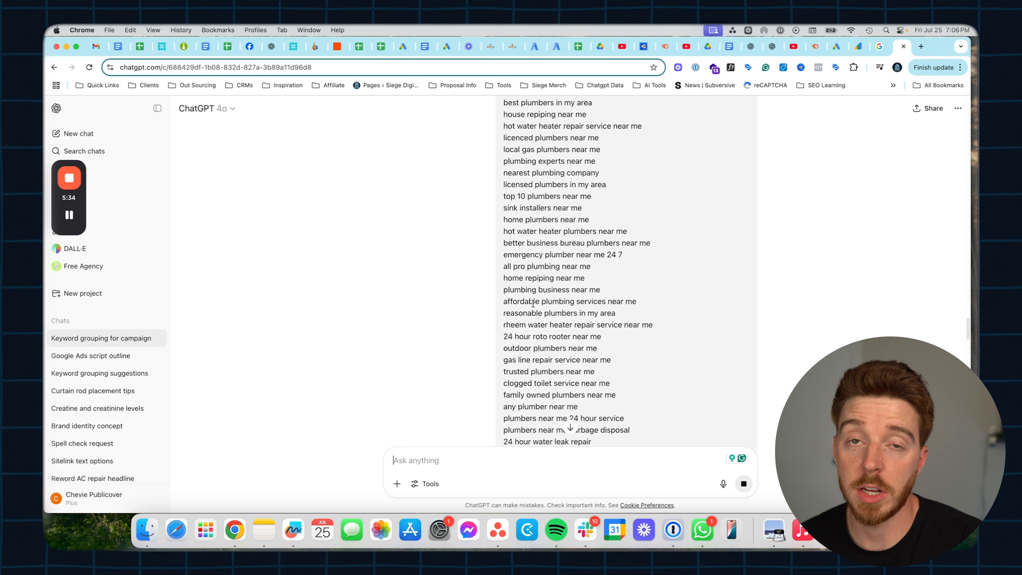
- Send ChatGPT the plumber near-me keyword list with a prompt to split it into themed ad groups
{"action": "scroll", "coordinate": [533, 303], "scroll_direction": "up", "scroll_amount": 20}
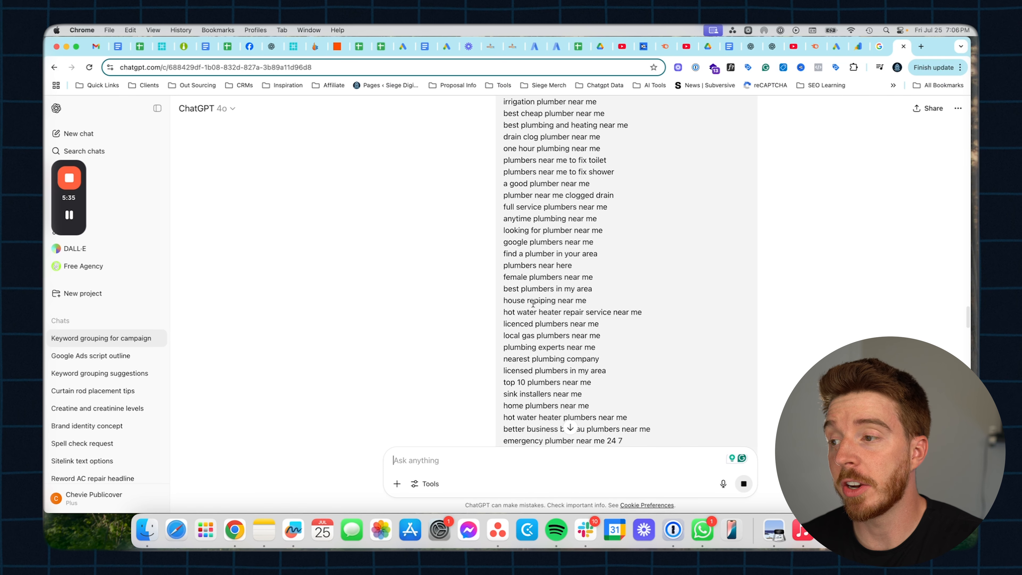
{"action": "scroll", "coordinate": [516, 248], "scroll_direction": "up", "scroll_amount": 15}
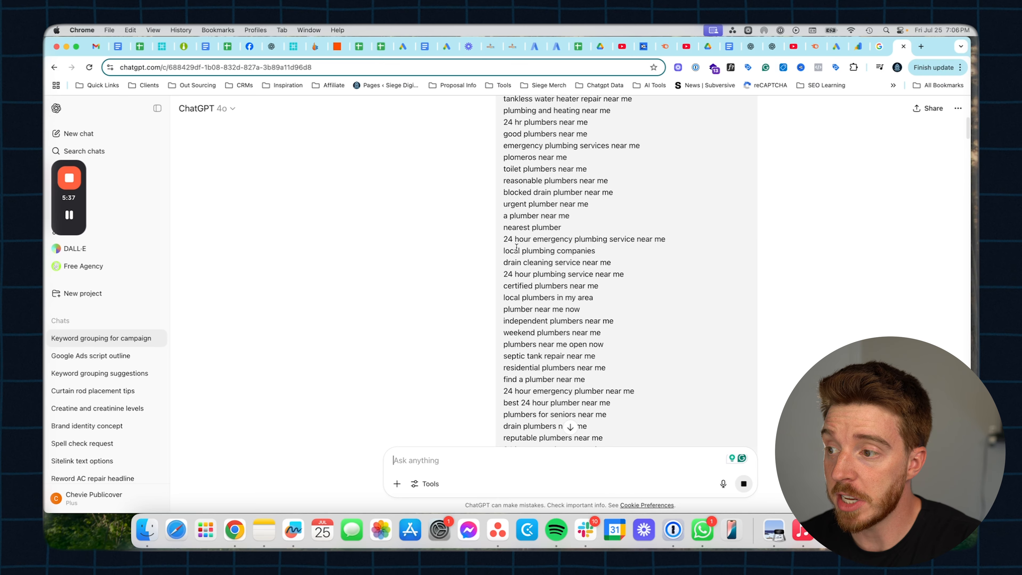
{"action": "left_click", "coordinate": [836, 46]}
{"action": "scroll", "coordinate": [363, 378], "scroll_direction": "up", "scroll_amount": 2}
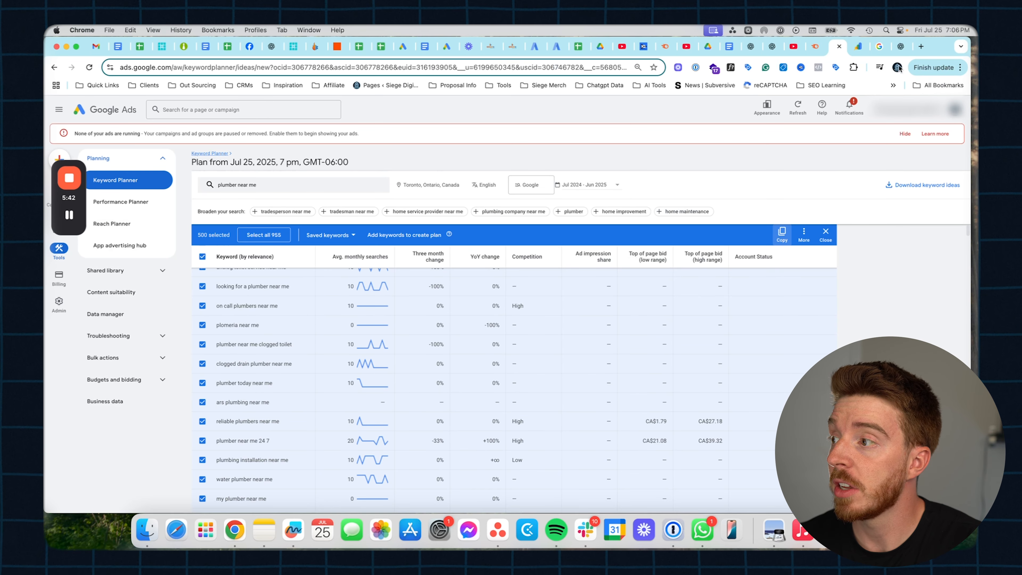
{"action": "left_click", "coordinate": [900, 47]}
{"action": "left_click_drag", "start_coordinate": [585, 151], "coordinate": [713, 152]}
{"action": "left_click", "coordinate": [713, 152]}
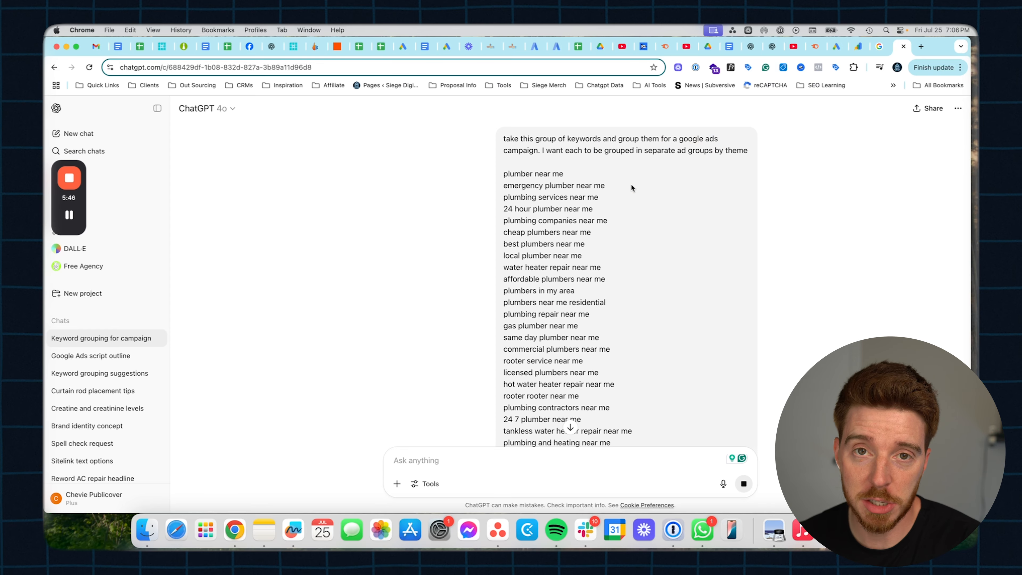
{"action": "scroll", "coordinate": [583, 345], "scroll_direction": "down", "scroll_amount": 2}
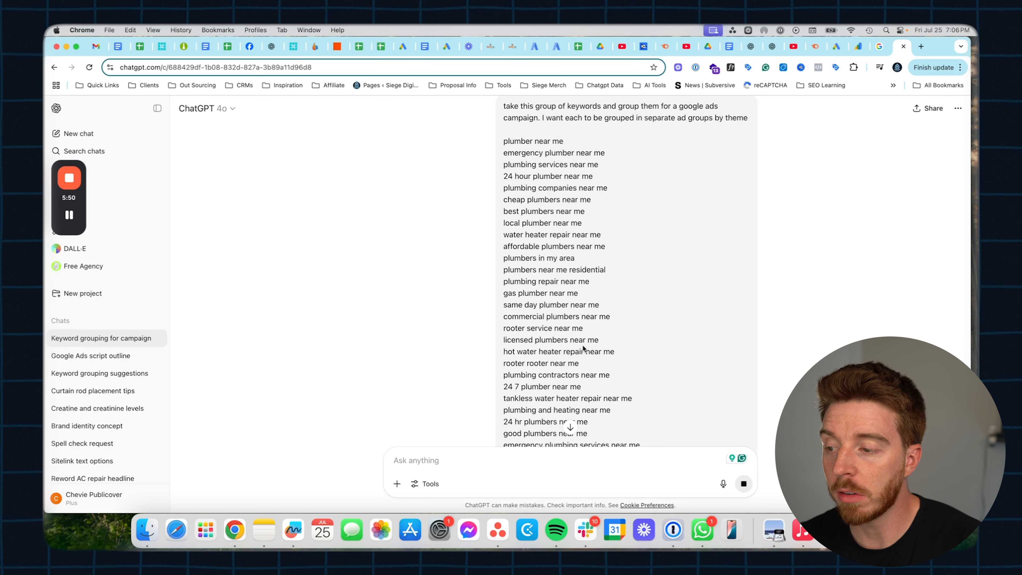
{"action": "scroll", "coordinate": [583, 345], "scroll_direction": "down", "scroll_amount": 20}
{"action": "scroll", "coordinate": [582, 345], "scroll_direction": "down", "scroll_amount": 15}
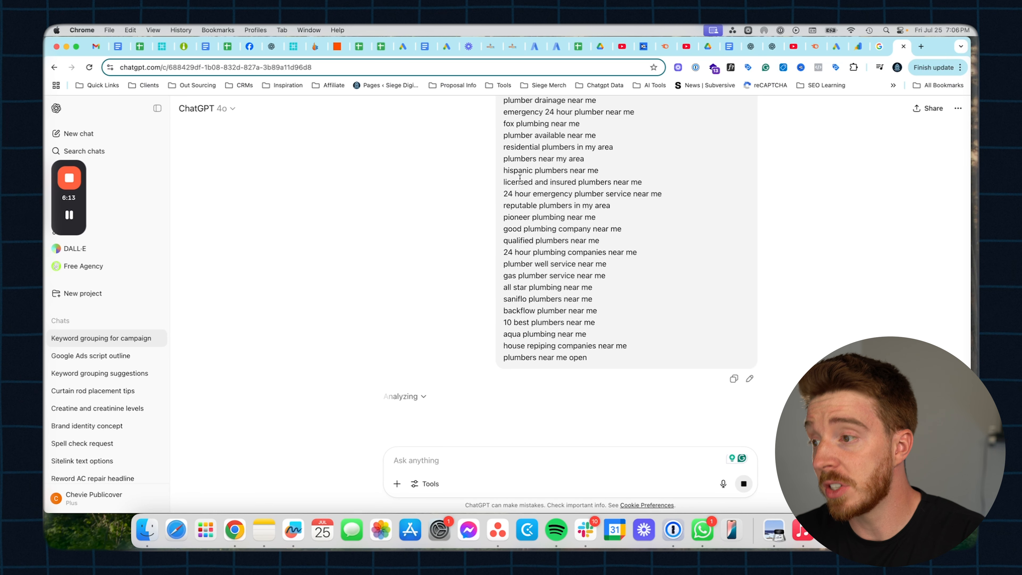
{"action": "left_click_drag", "start_coordinate": [503, 169], "coordinate": [530, 232]}
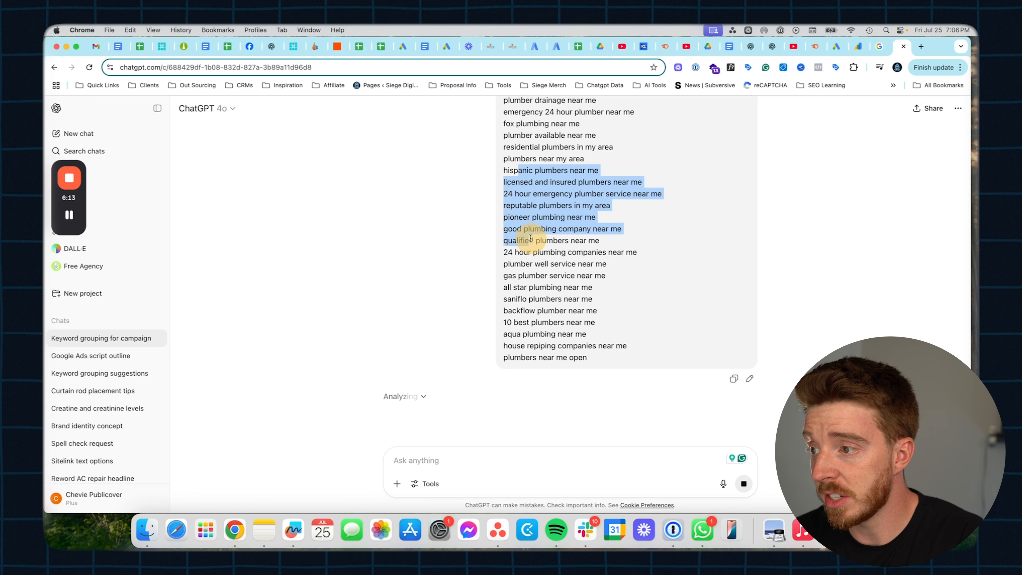
{"action": "left_click", "coordinate": [530, 237]}
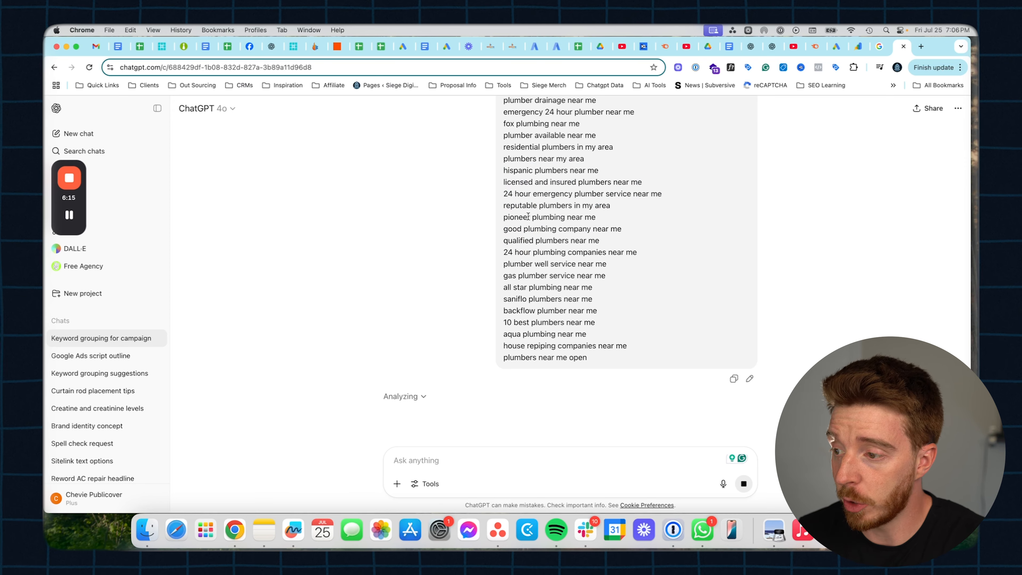